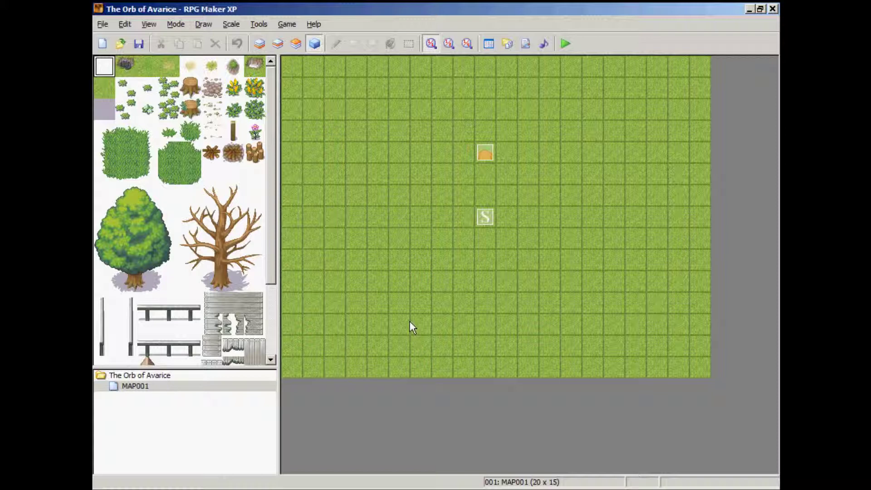
Switch to the Blizz-ABS User Manual at section 5.1.2 Weapon Sprites (Actors Only)
key(alt+Tab)
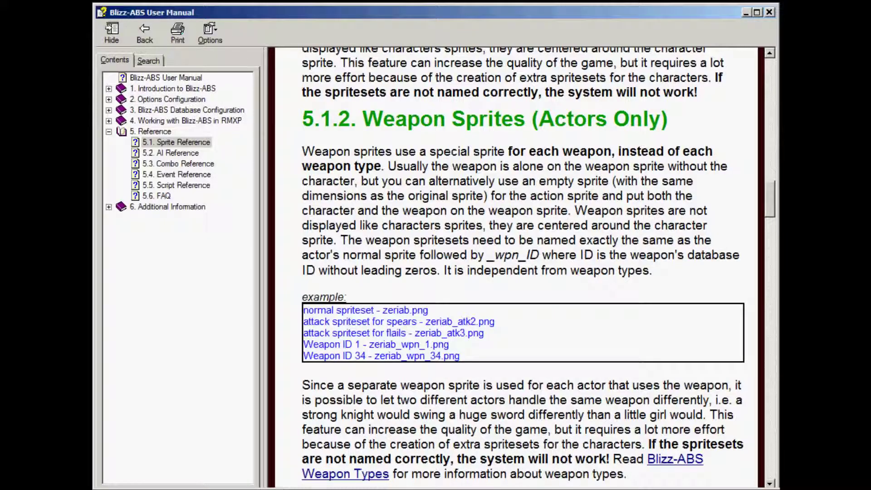
Switch from the Blizz-ABS manual to the Firefox window showing Google
key(alt+Tab)
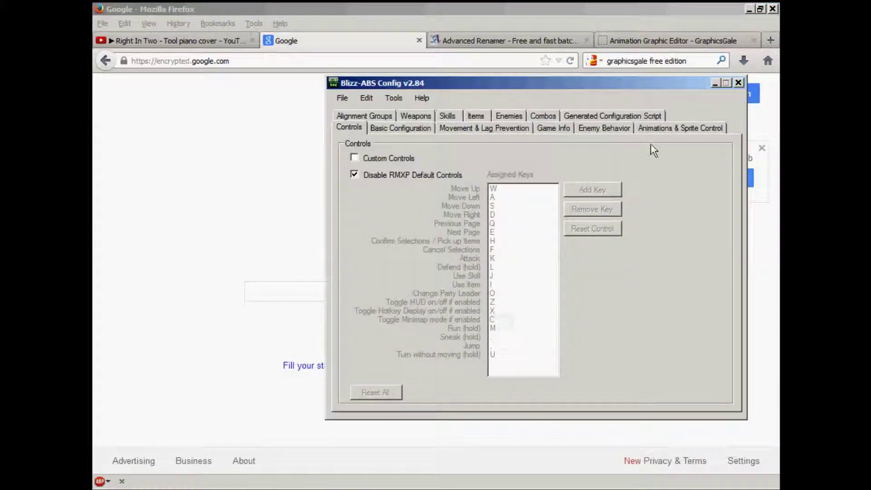
Minimize Blizz-ABS Config to reveal the OofA project folder in Explorer
click(716, 84)
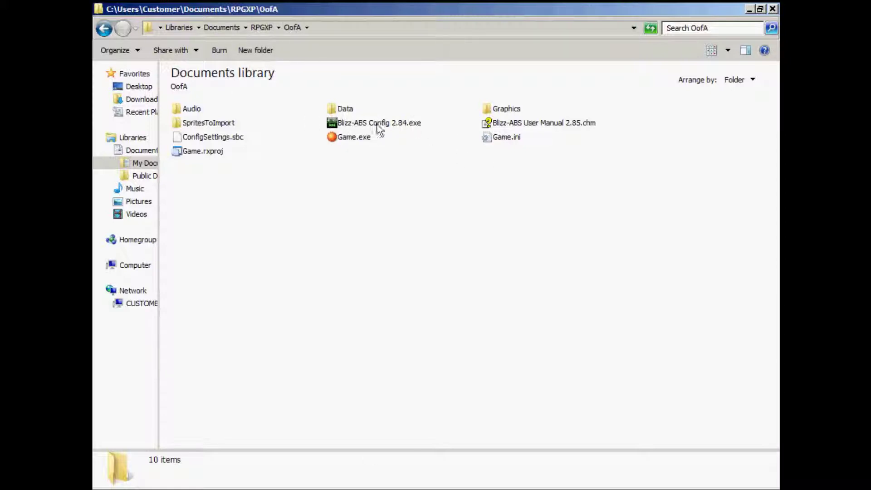
Launch Blizz-ABS Config 2.84, load ConfigSettings.sbc, and minimize the window
double_click(379, 123)
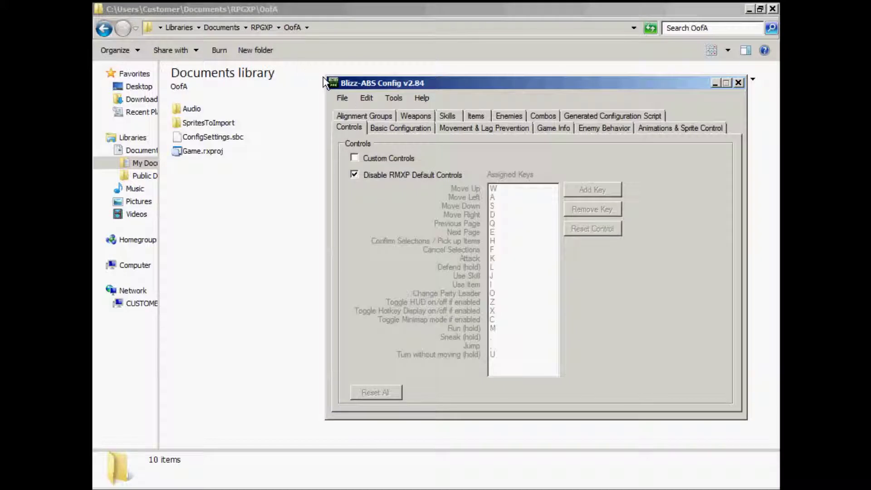
click(342, 99)
click(362, 113)
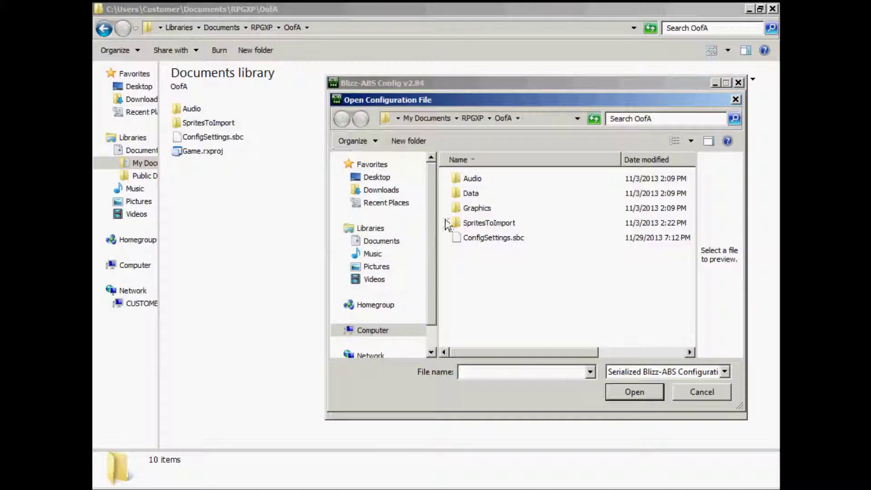
click(508, 242)
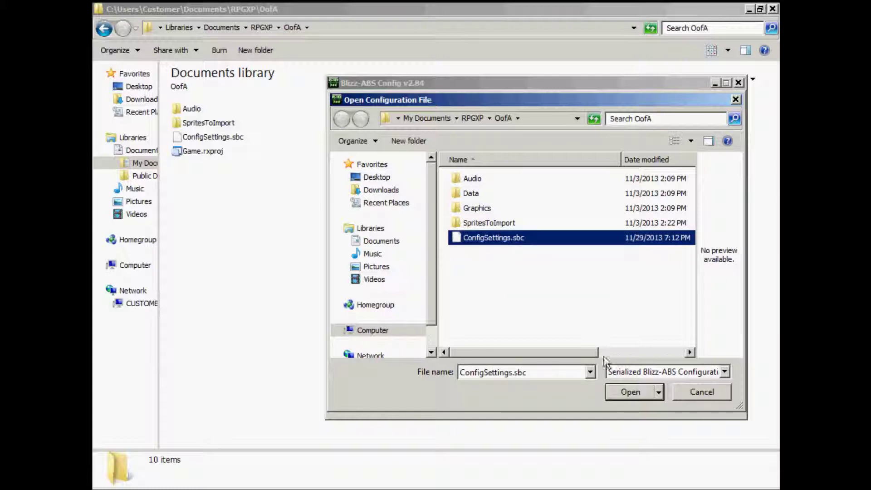
click(627, 397)
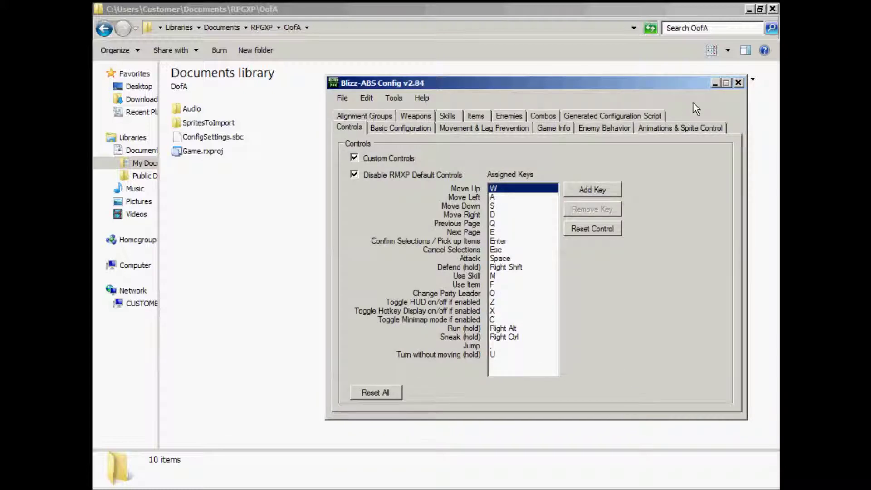
click(716, 84)
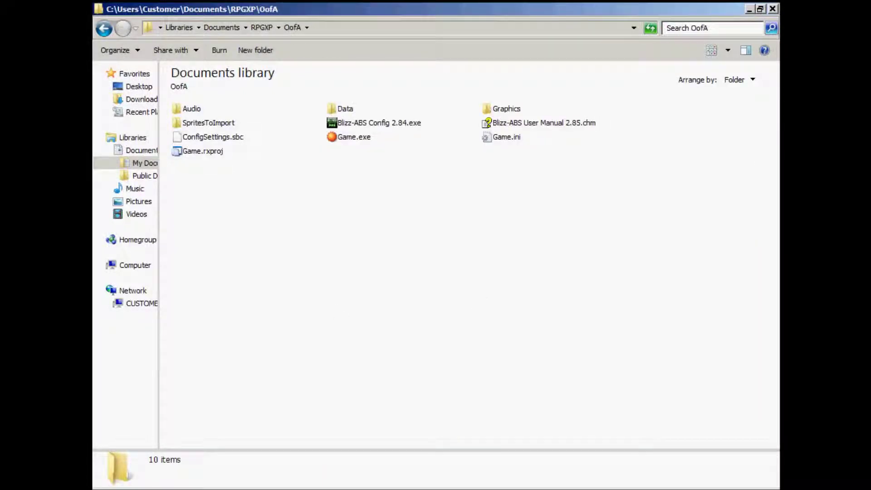
Search Google for 'blizz abs weapons' and open the Chaos Project 'Blizz Abs Weapons' thread
key(alt+Tab)
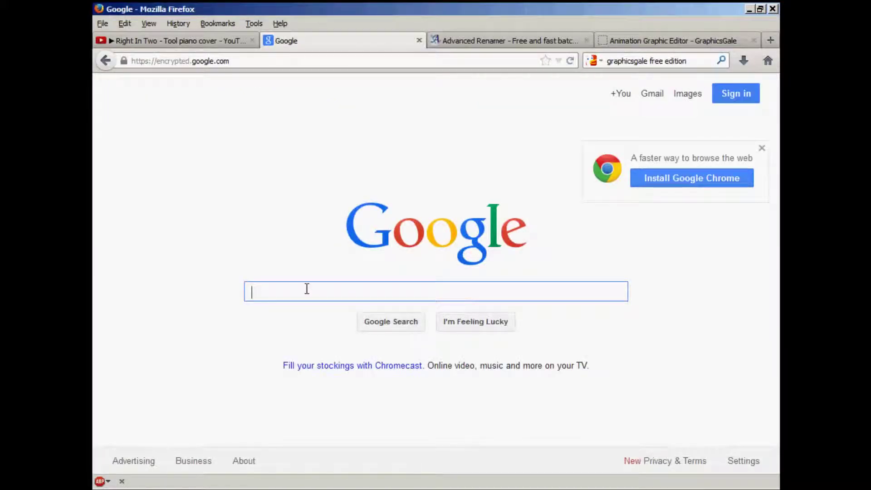
text(bli)
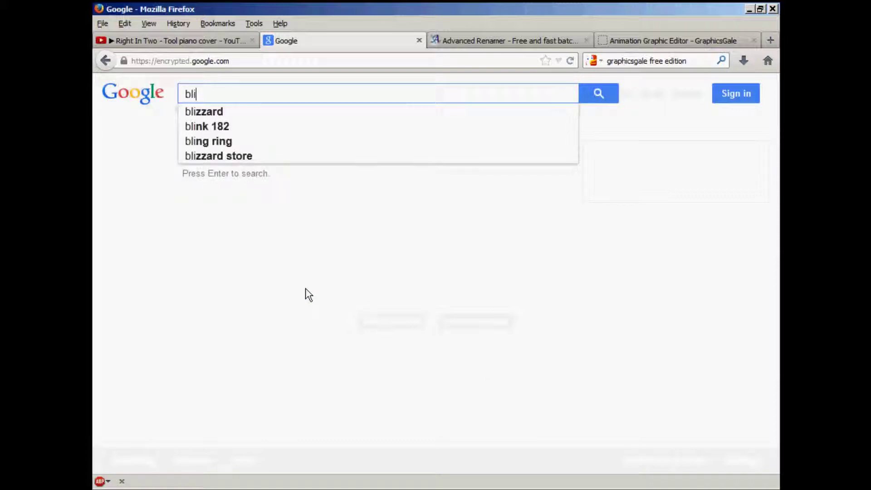
text(zz abs weapons)
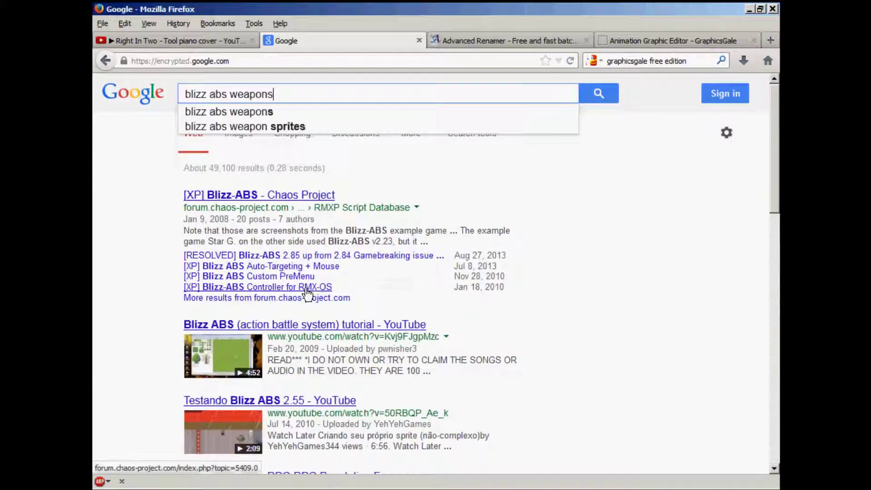
key(Return)
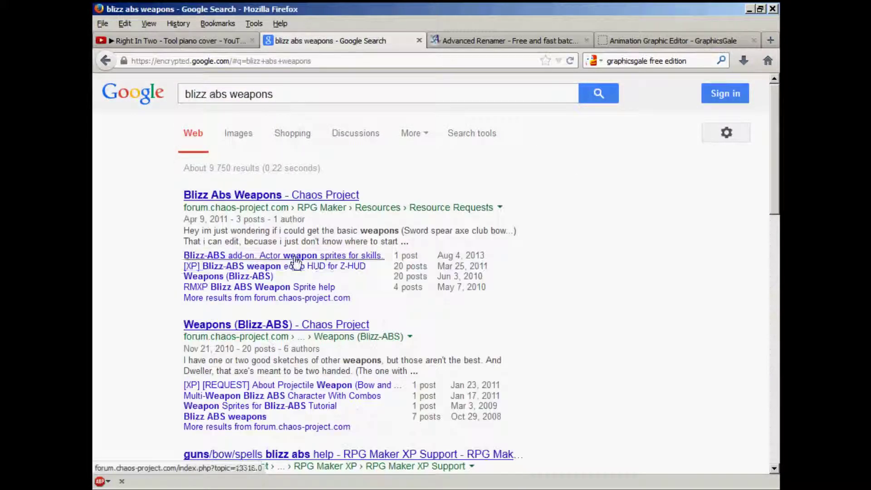
click(245, 198)
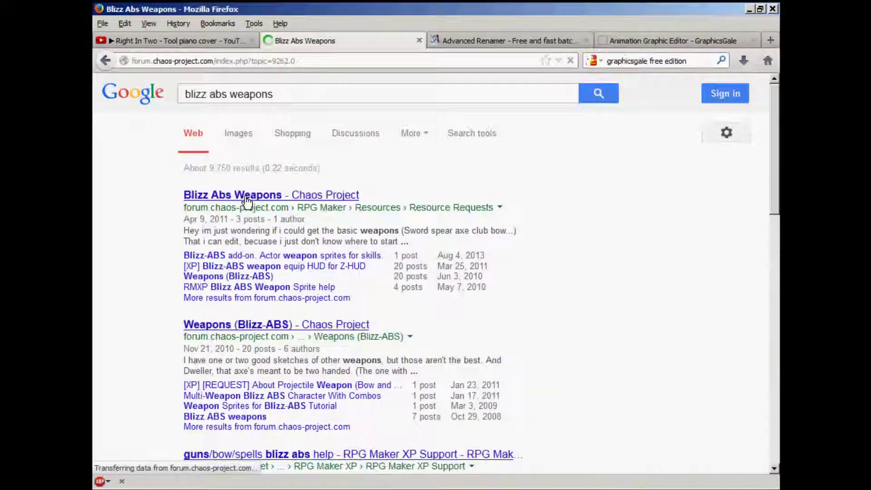
Open the linked Weapons (Blizz-ABS) forum topic in a new tab
scroll(249, 260, down, 5)
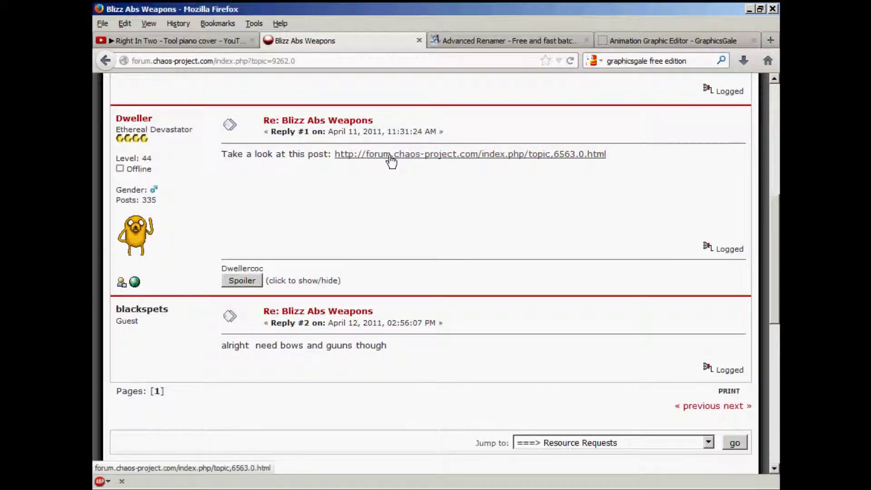
click(390, 154)
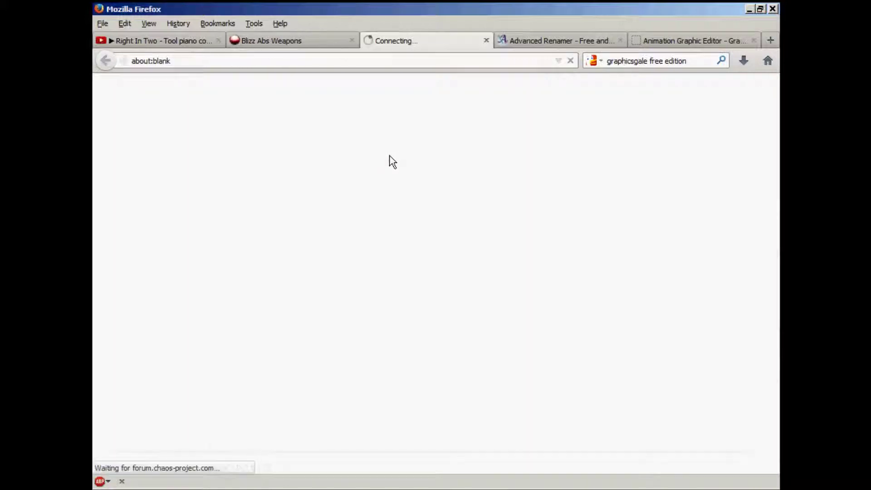
scroll(300, 270, down, 1)
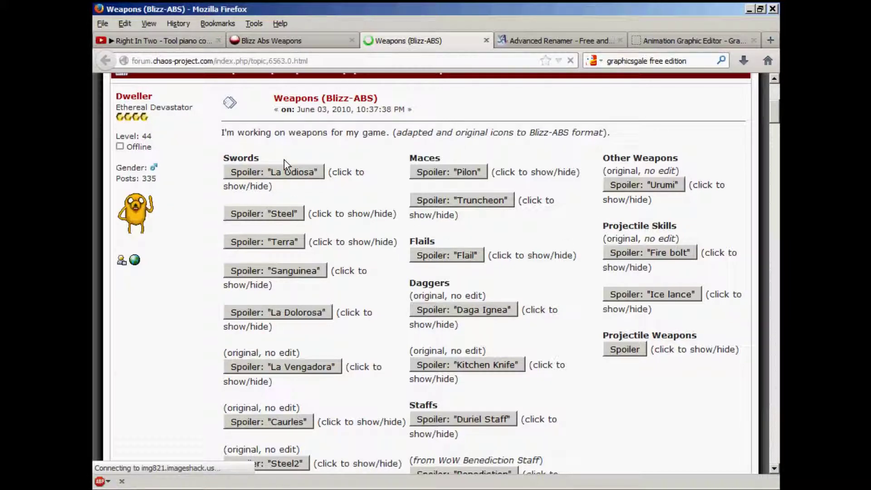
Reveal the La Odiosa, Steel and Terra sword sprite spoilers
click(291, 172)
scroll(309, 222, down, 2)
scroll(307, 223, down, 5)
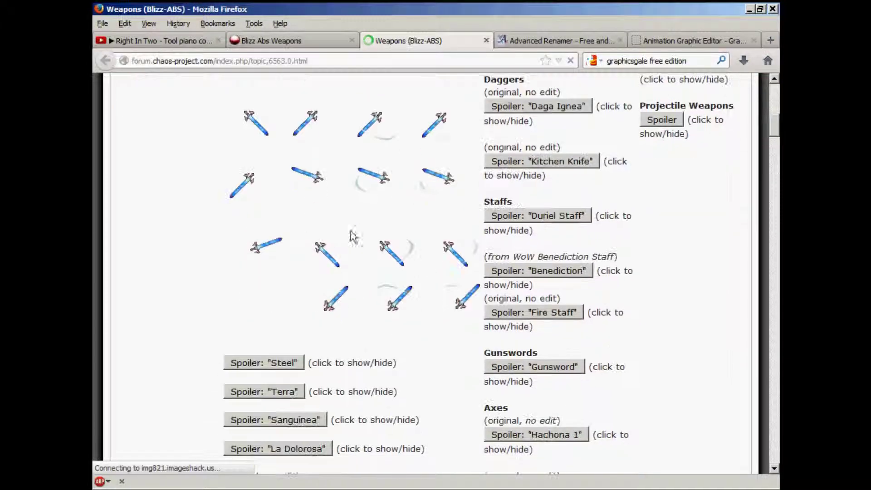
click(256, 213)
scroll(263, 225, down, 6)
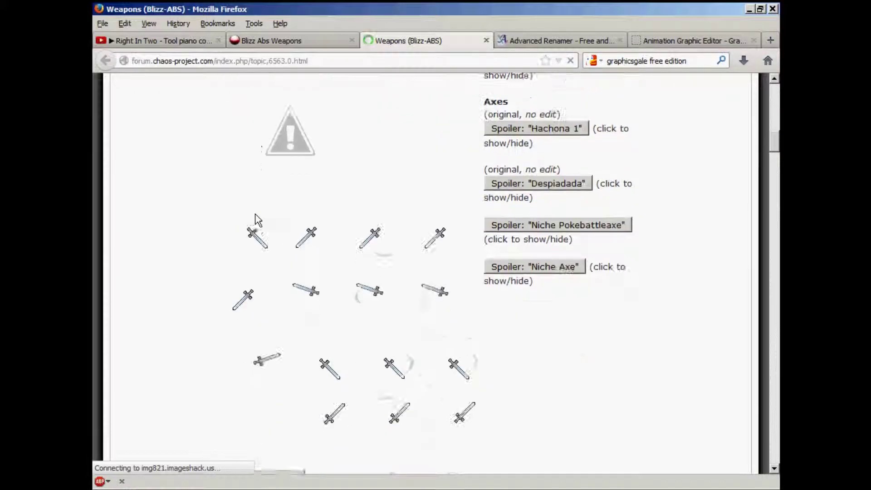
scroll(280, 217, down, 3)
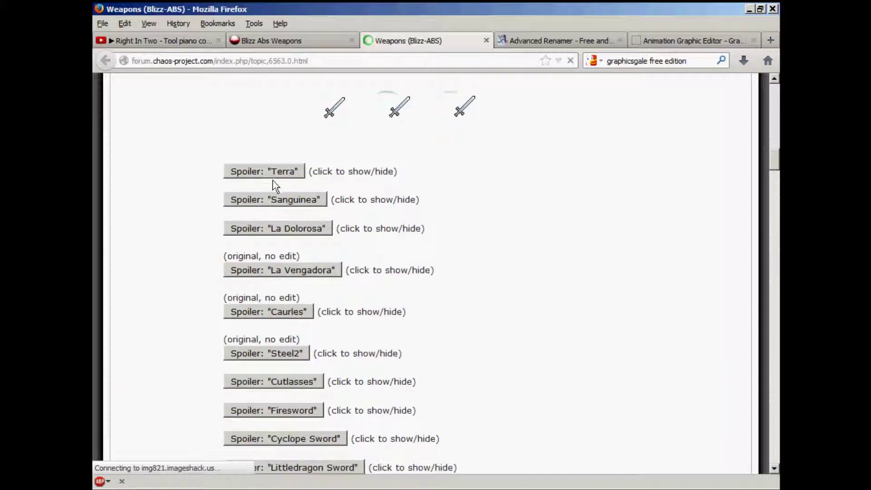
scroll(274, 186, up, 8)
scroll(242, 242, down, 7)
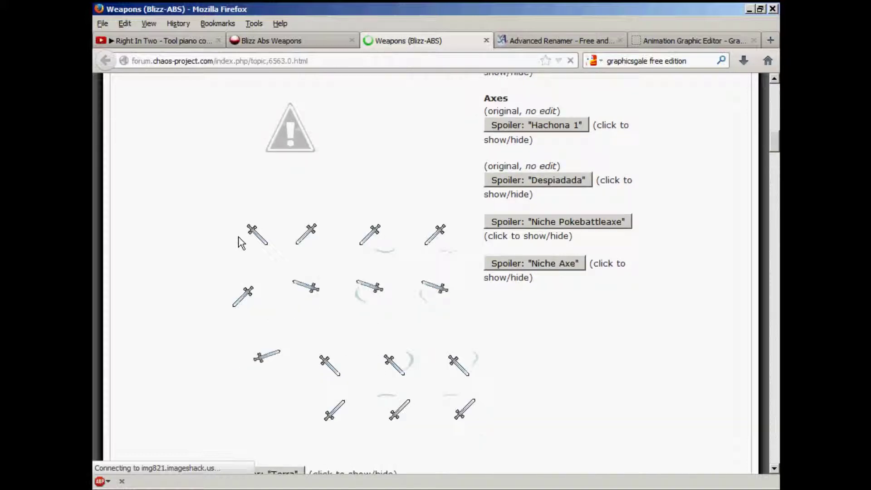
click(249, 245)
scroll(251, 251, down, 20)
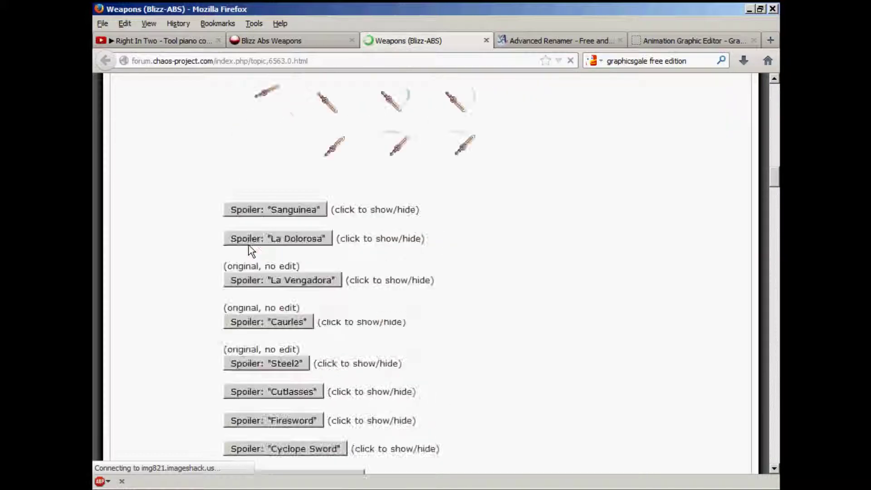
scroll(251, 251, down, 20)
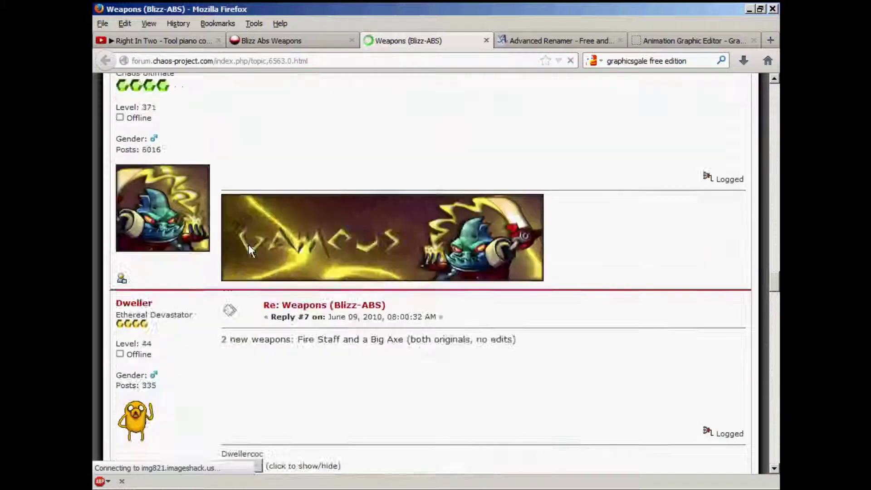
scroll(251, 251, down, 20)
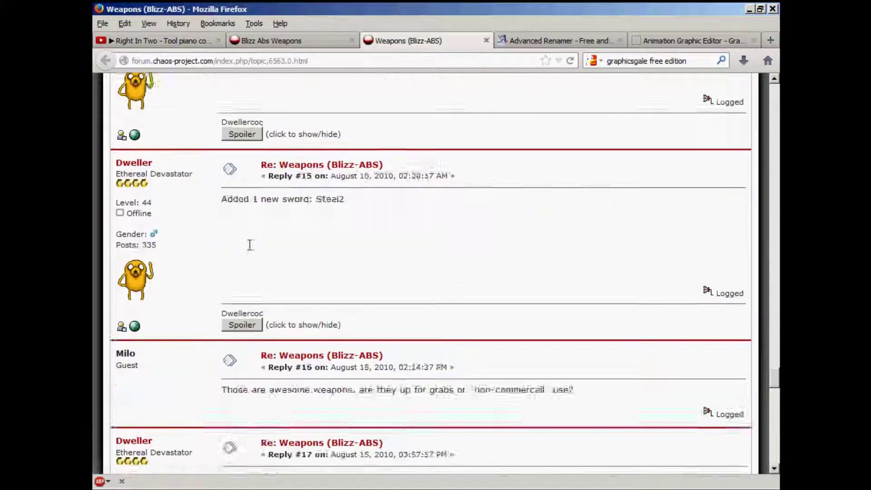
scroll(259, 244, up, 5)
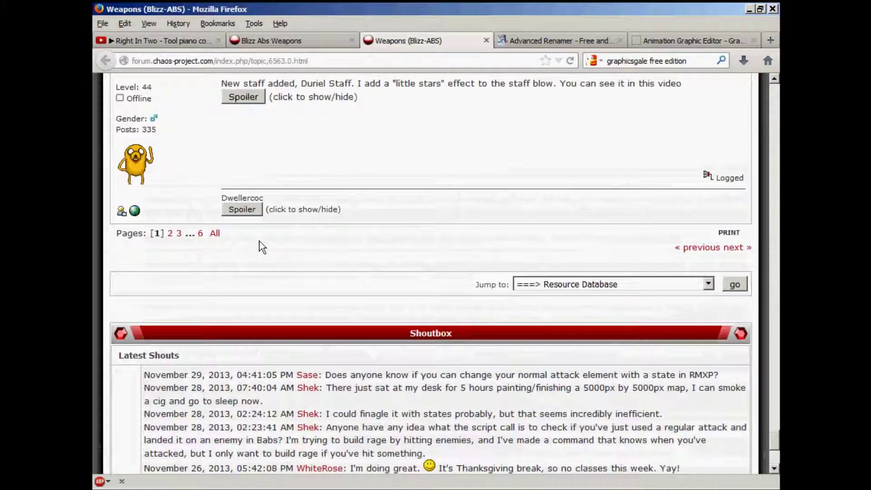
On topic page 6, reveal the Catch Pole, Scythe and Crossbow weapon sprites
click(200, 233)
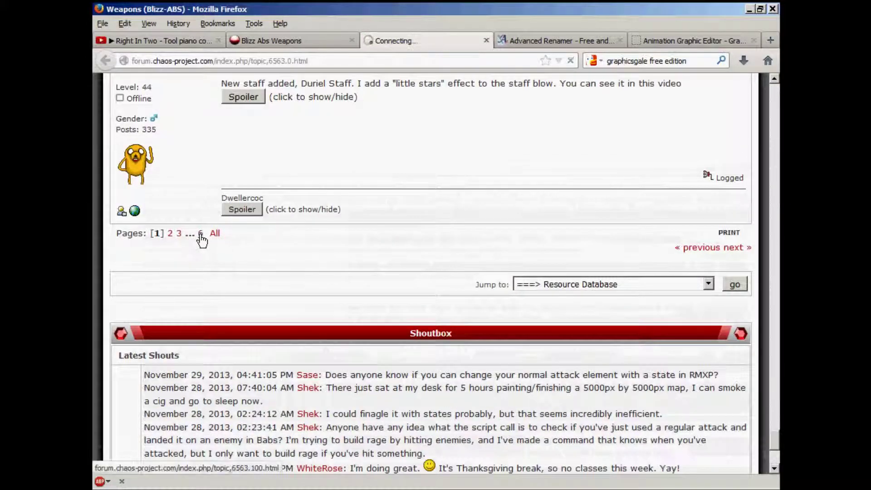
scroll(202, 239, down, 20)
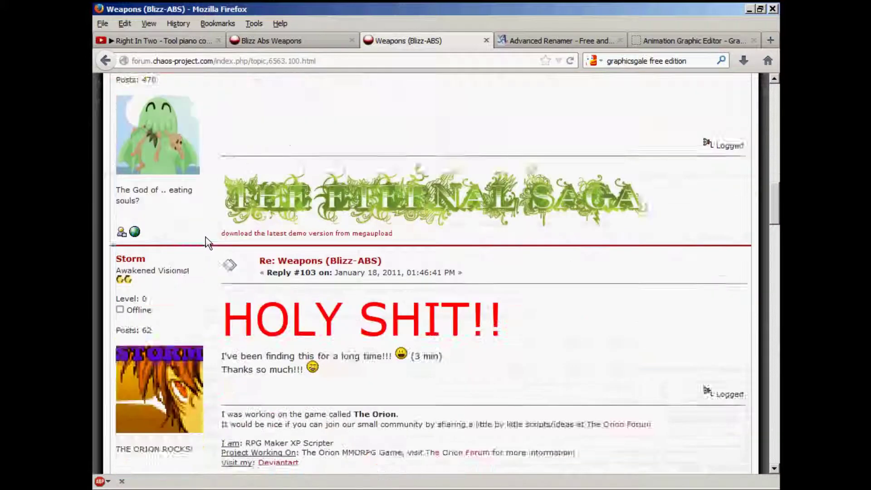
click(243, 207)
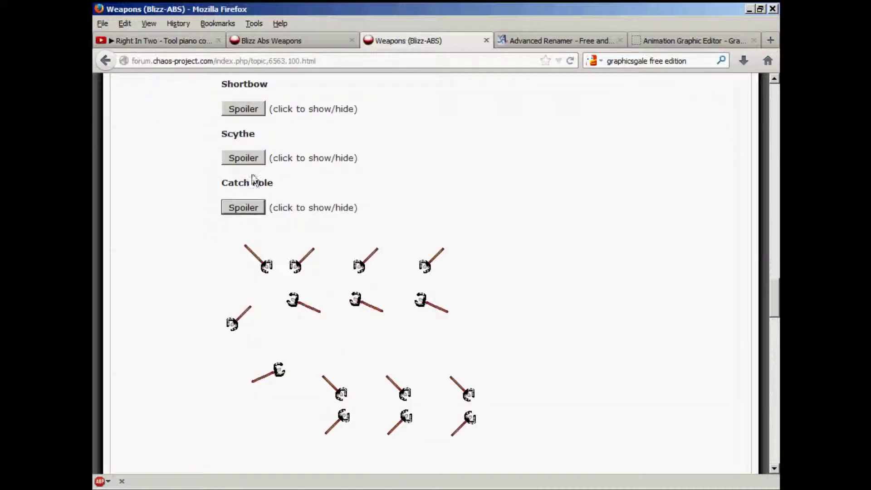
click(247, 160)
scroll(252, 170, up, 5)
click(252, 241)
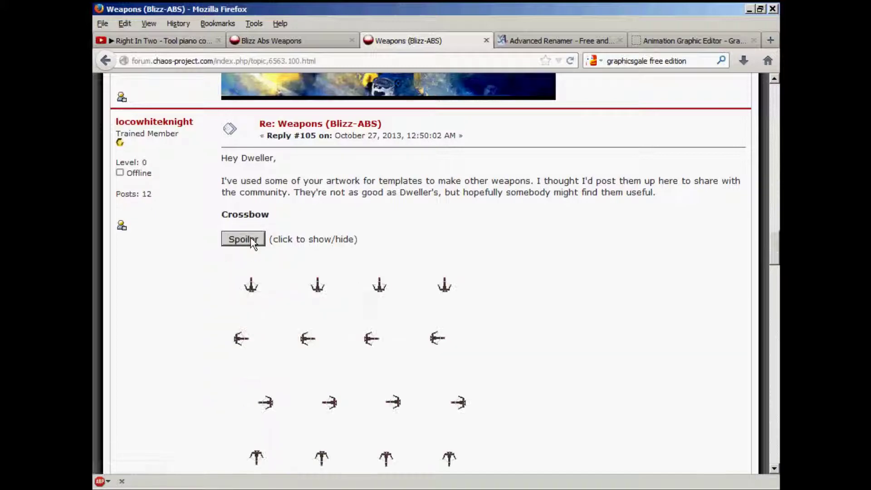
scroll(250, 236, up, 5)
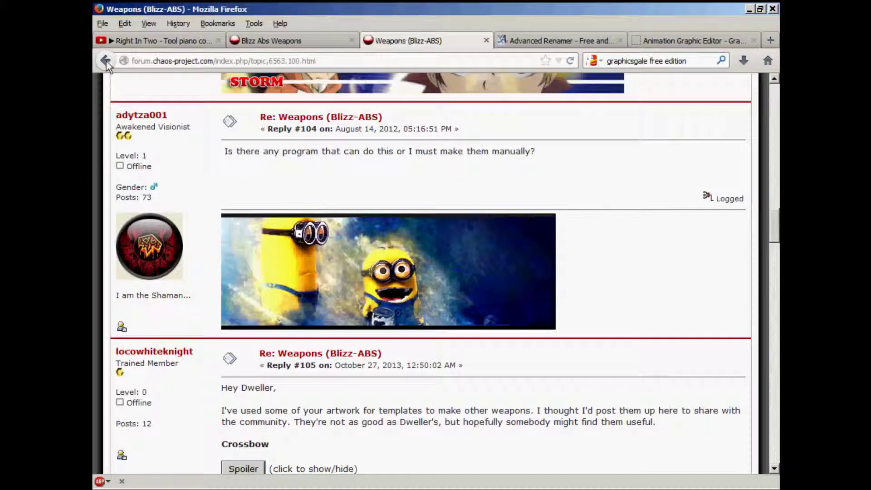
Return to topic page 1 and scroll to the first post's sword sprites
key(alt+Left)
scroll(311, 234, up, 20)
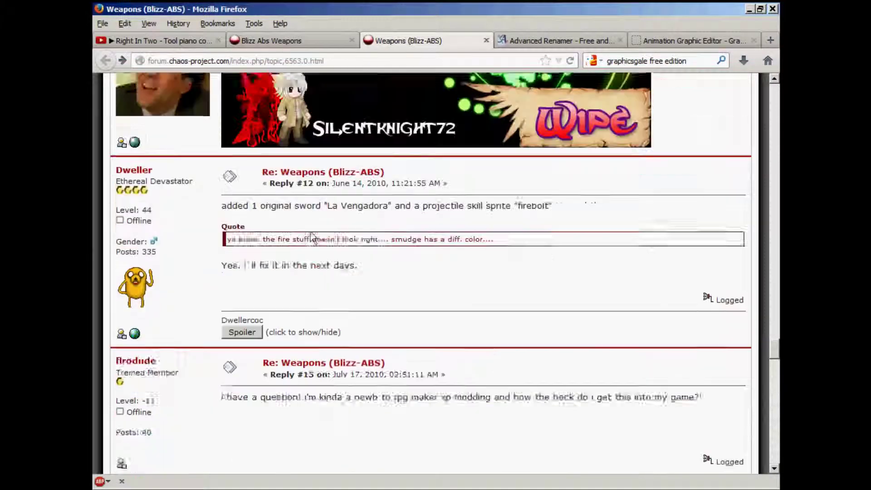
scroll(313, 238, up, 20)
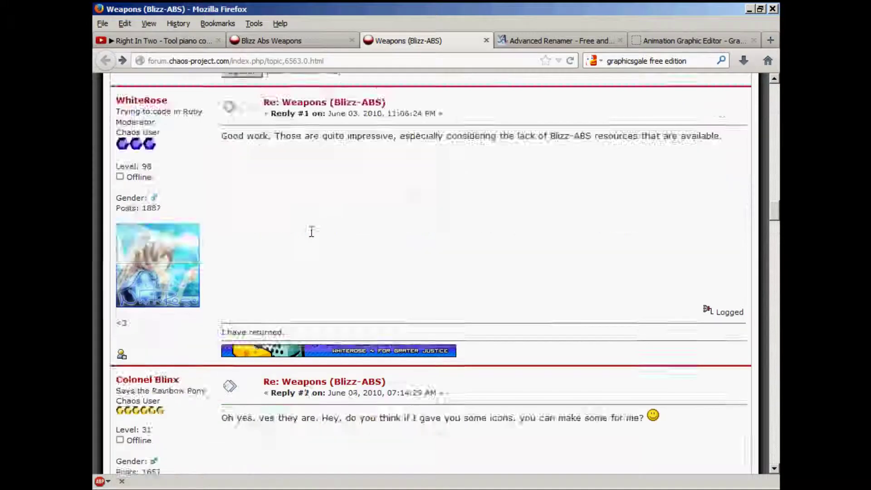
scroll(311, 233, up, 8)
scroll(312, 234, down, 1)
scroll(312, 235, up, 3)
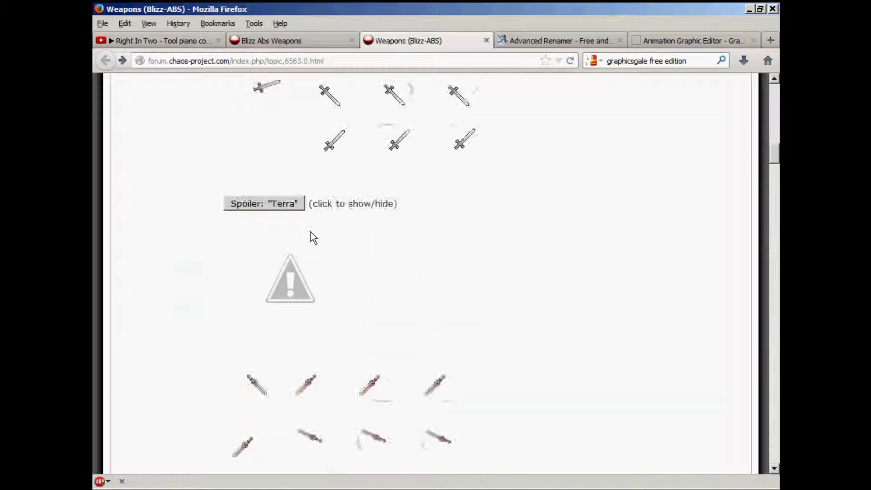
scroll(313, 237, down, 4)
Copy the sword sprite image and begin saving it into the Pictures library
scroll(313, 237, down, 1)
right_click(311, 232)
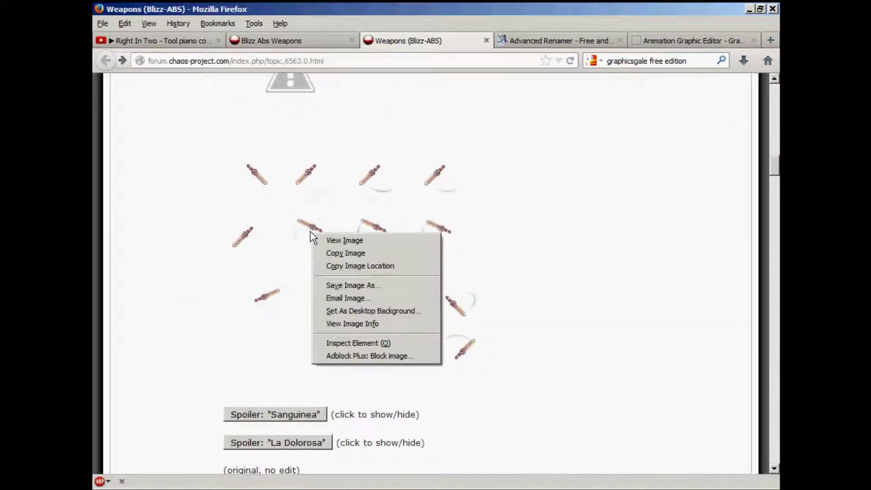
click(334, 253)
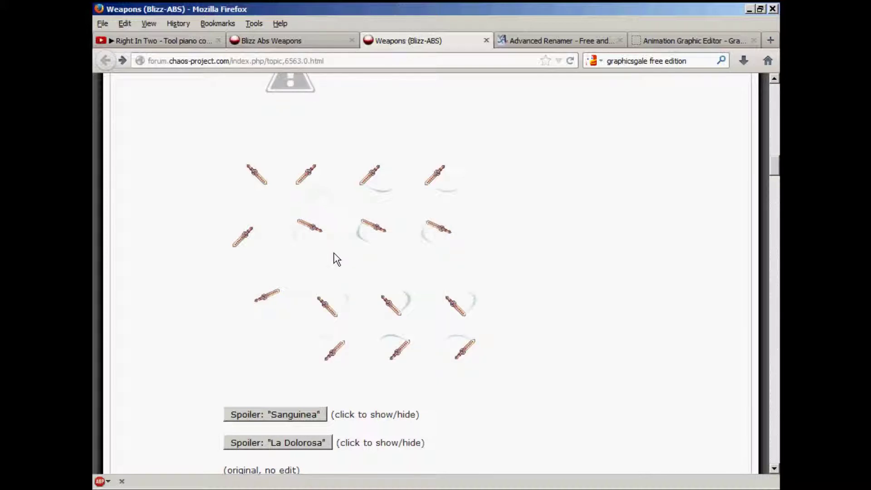
right_click(334, 258)
click(363, 305)
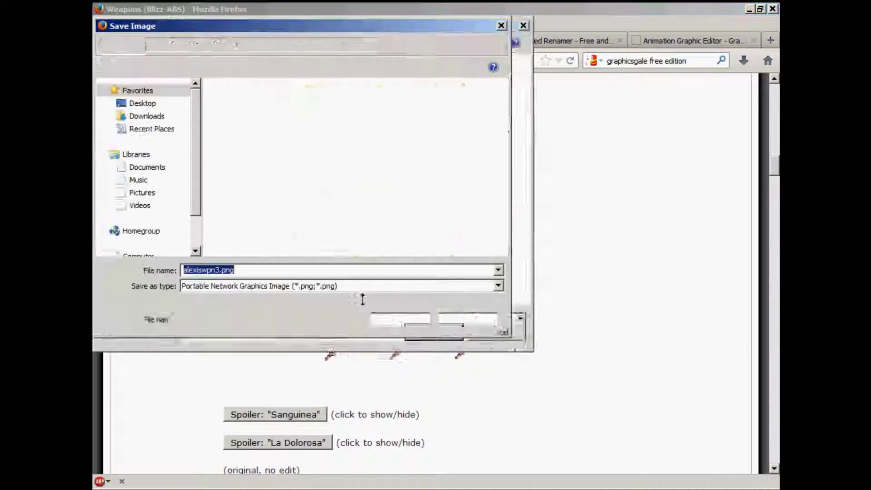
click(141, 192)
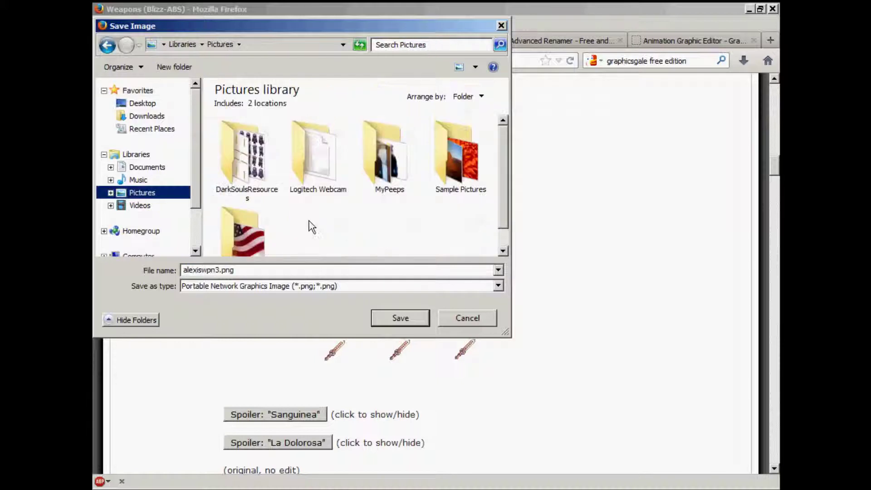
Create a new folder named myproject in Pictures and open it
right_click(316, 222)
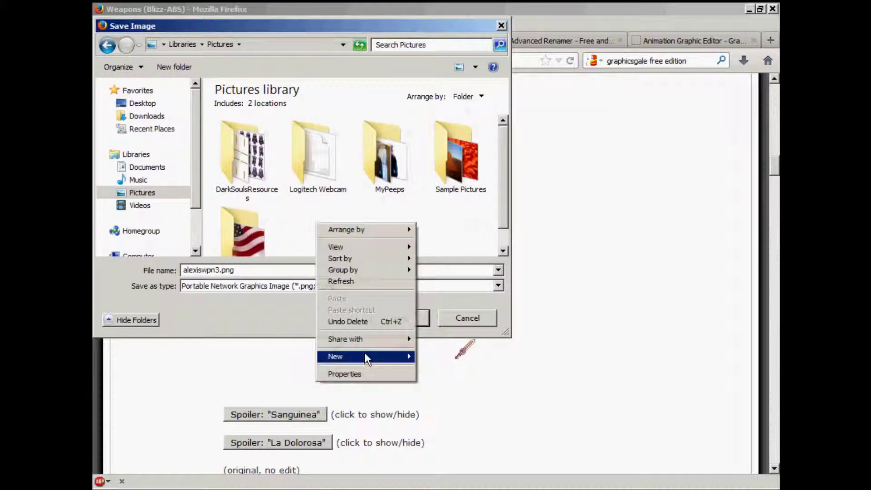
mouse_move(366, 356)
click(432, 359)
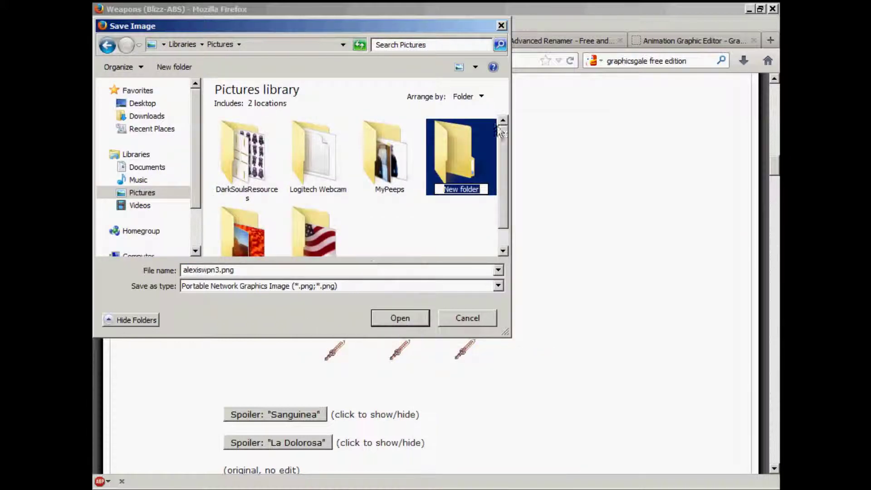
text(myproject)
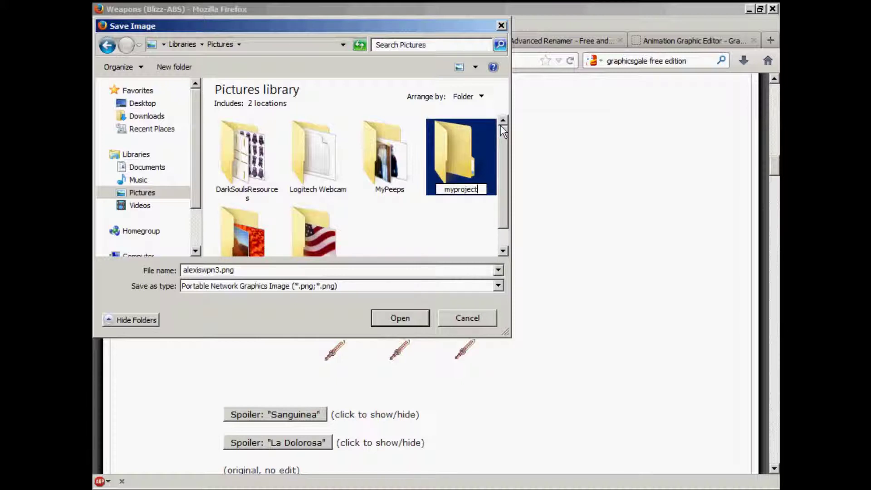
key(Return)
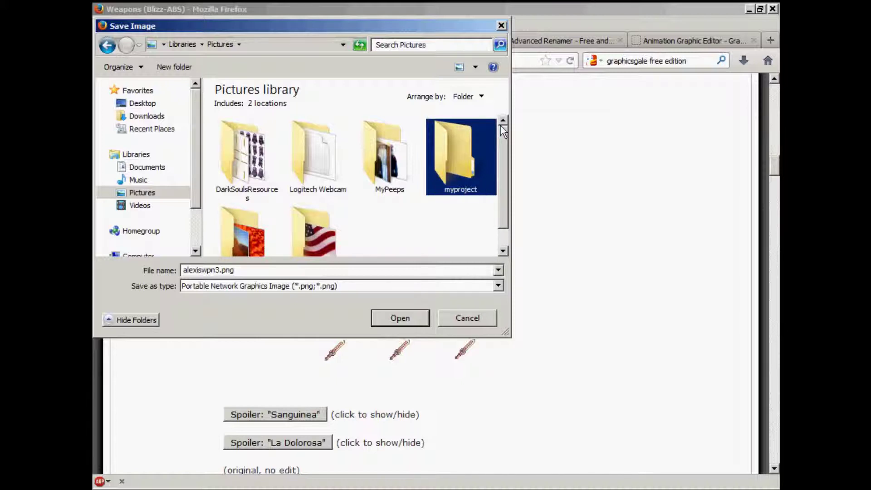
double_click(445, 149)
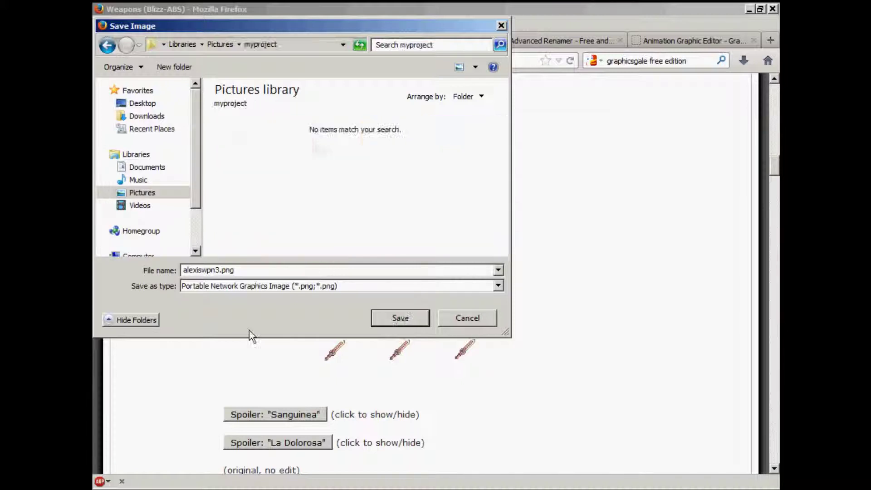
Rename the file to sword.png and save it in myproject
double_click(218, 271)
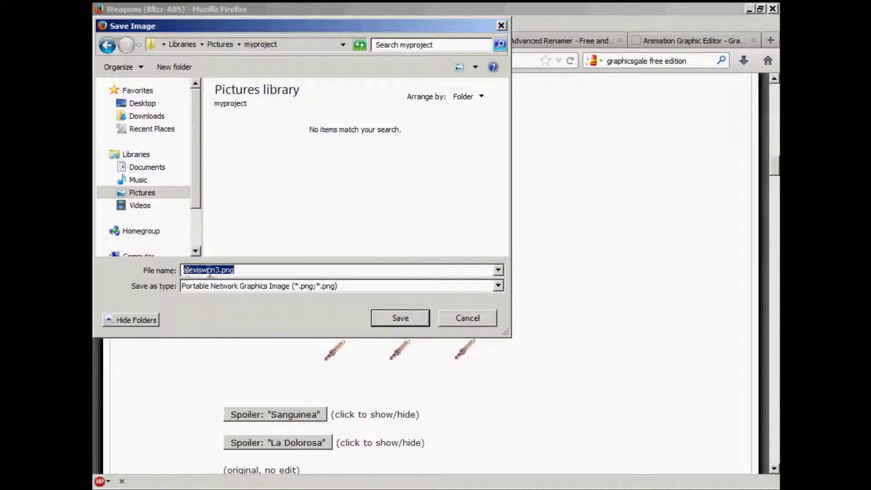
click(220, 270)
drag(221, 271, 177, 270)
text(sword)
click(398, 317)
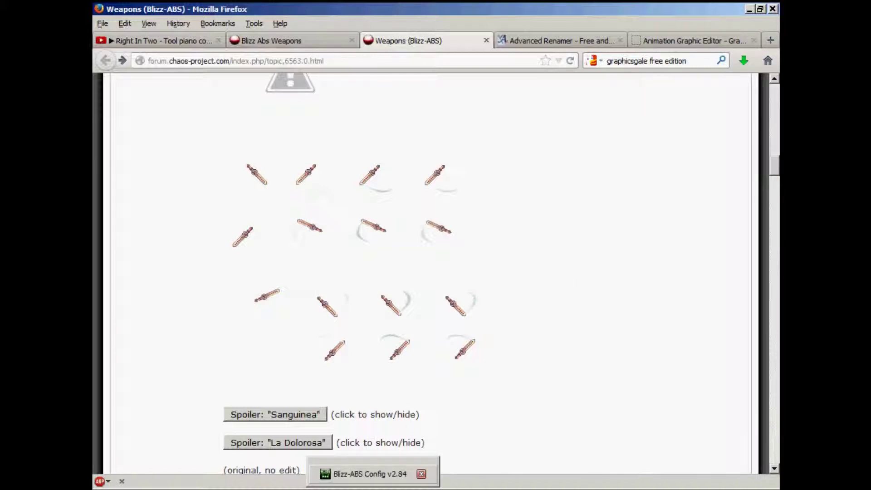
Bring the Blizz-ABS User Manual forward and slightly adjust the system volume
click(449, 472)
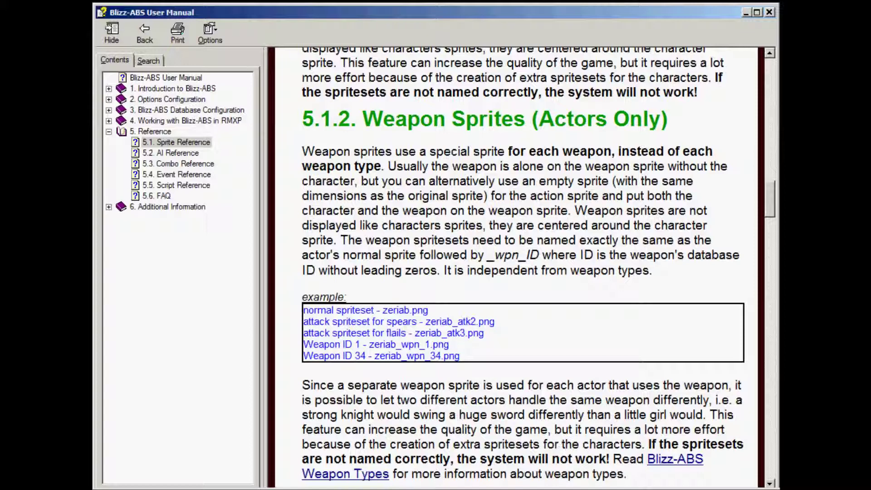
drag(713, 414, 713, 408)
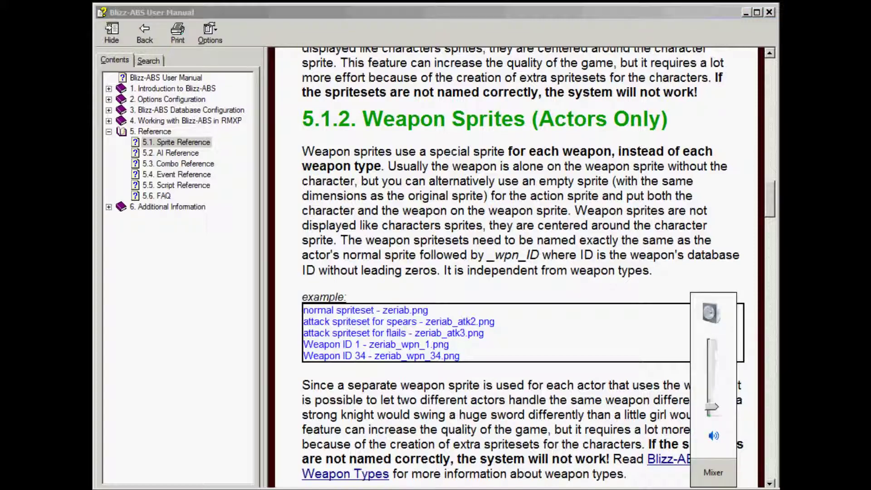
click(313, 361)
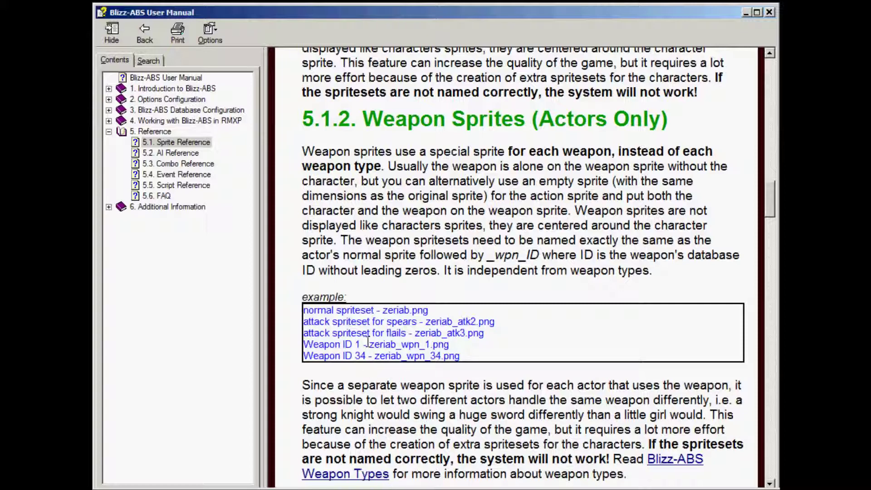
Highlight the _wpn_ID example zeriab_wpn_1.png in section 5.1.2, then return to RPG Maker XP
drag(370, 343, 448, 345)
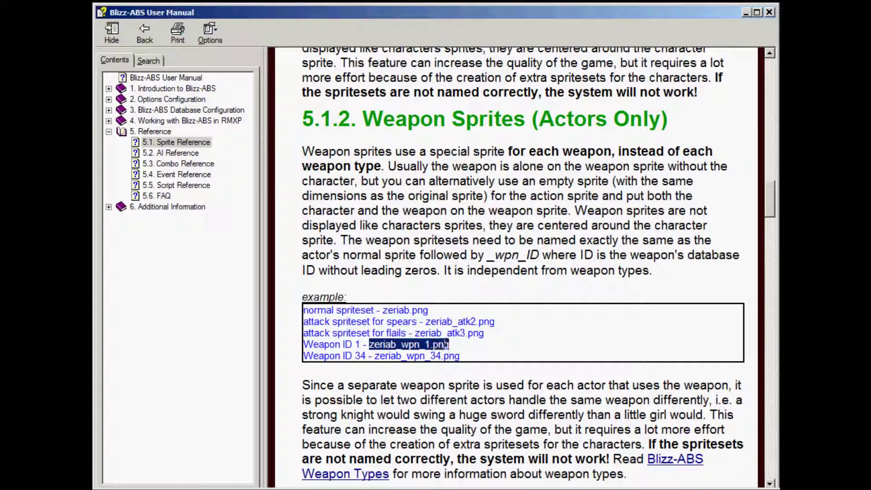
click(394, 349)
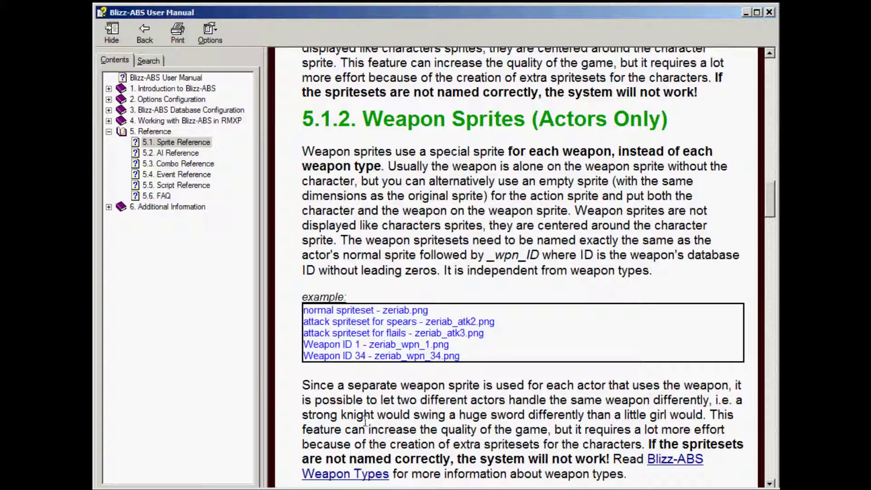
click(310, 489)
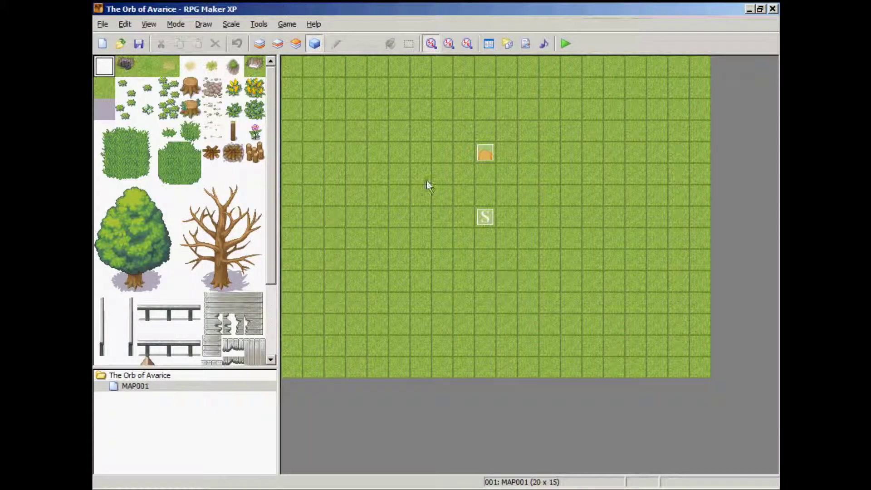
Confirm in the Weapons database that Bronze Sword is weapon 001, then switch to the Release folder
click(260, 24)
click(266, 38)
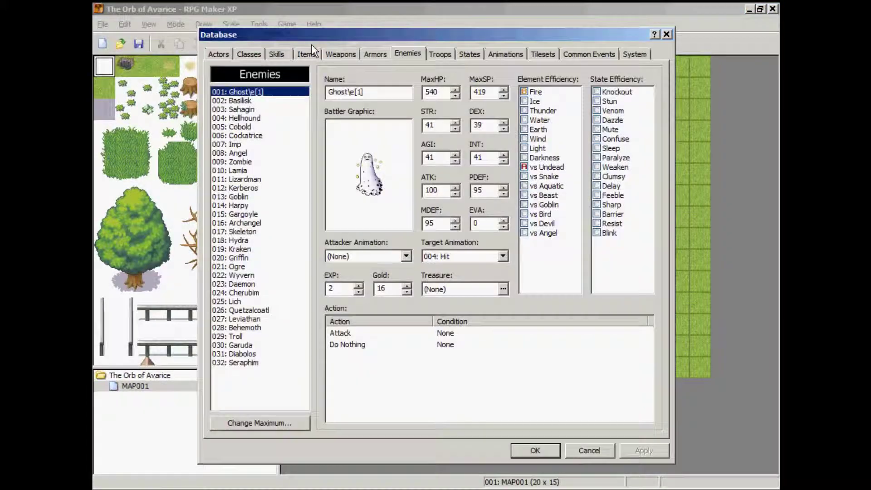
click(334, 53)
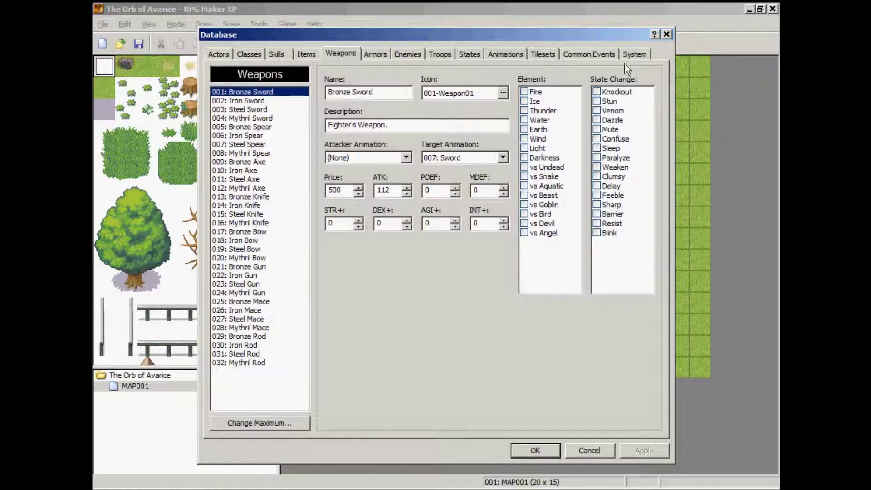
click(667, 35)
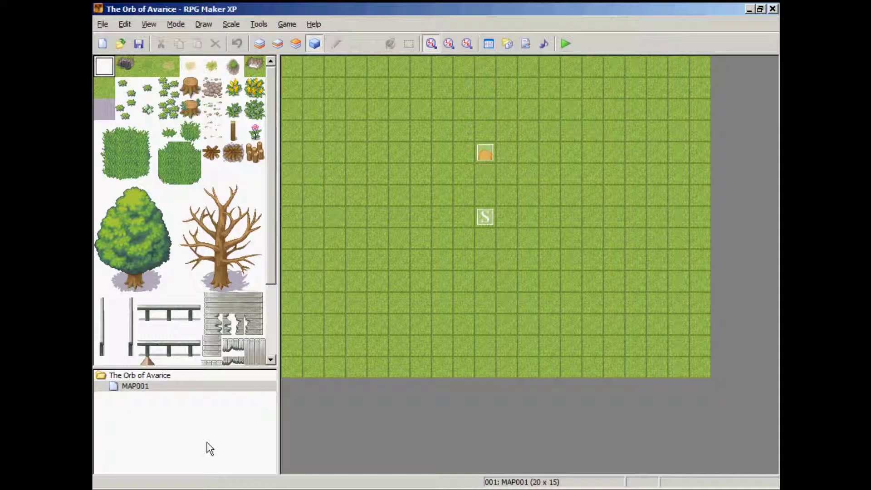
click(305, 428)
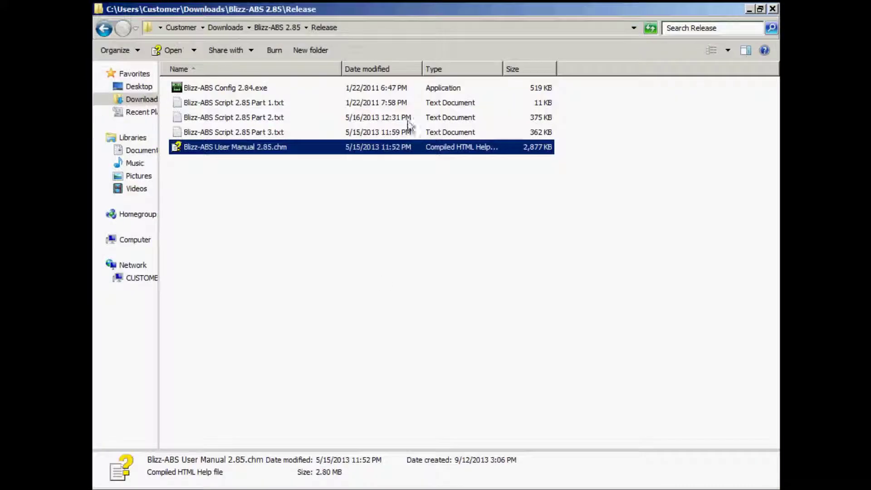
Open Pictures > myproject and begin renaming sword.png
click(137, 177)
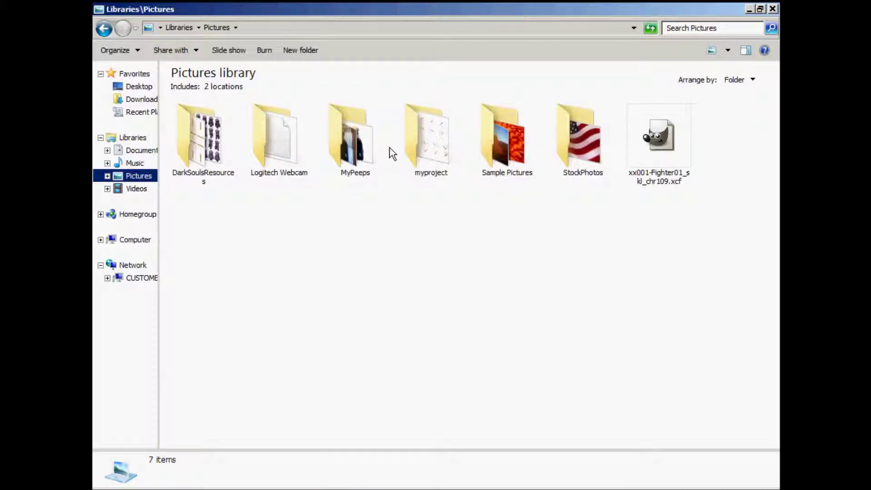
click(431, 152)
double_click(431, 152)
click(208, 171)
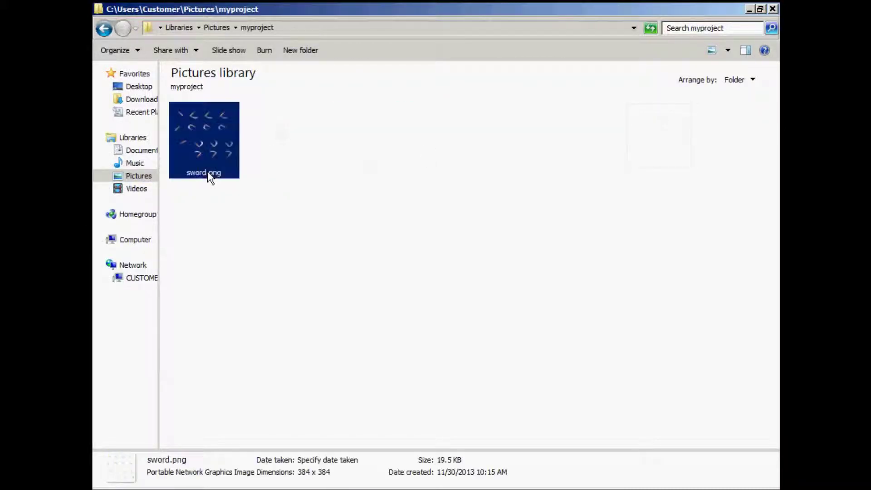
right_click(207, 169)
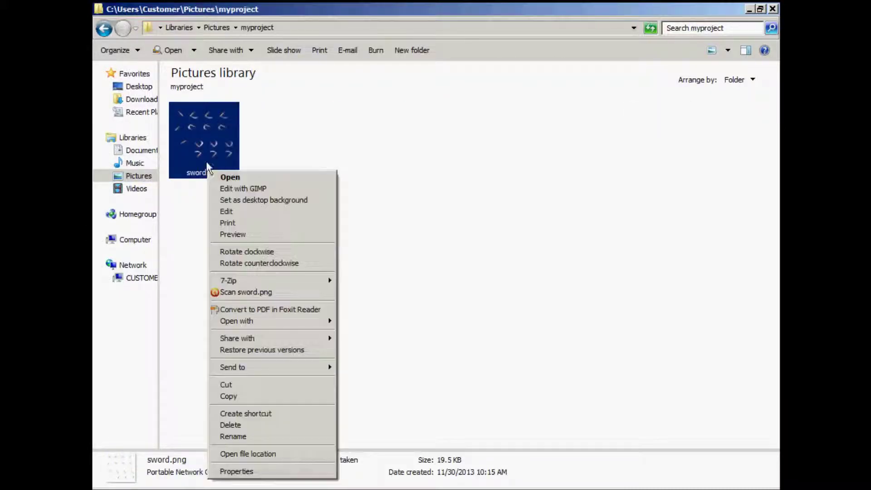
click(251, 438)
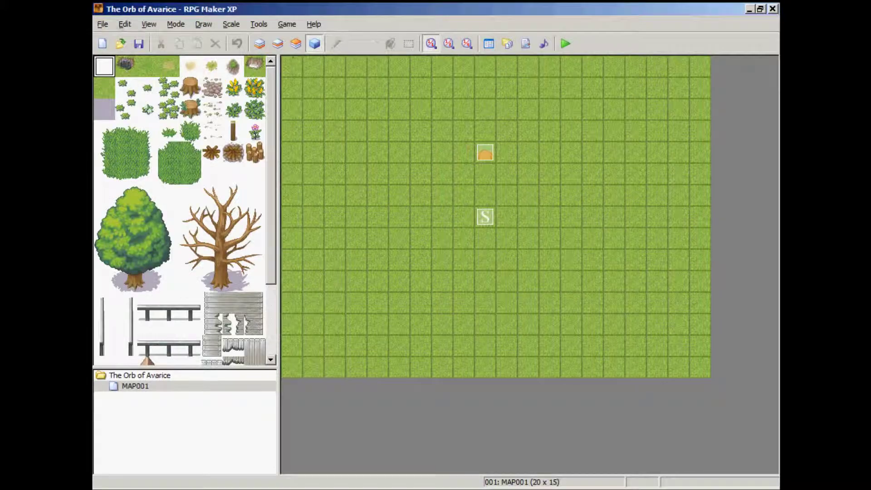
Open the Materialbase and show the Graphics/Characters files, including the 001-Fighter01 sprites
click(257, 24)
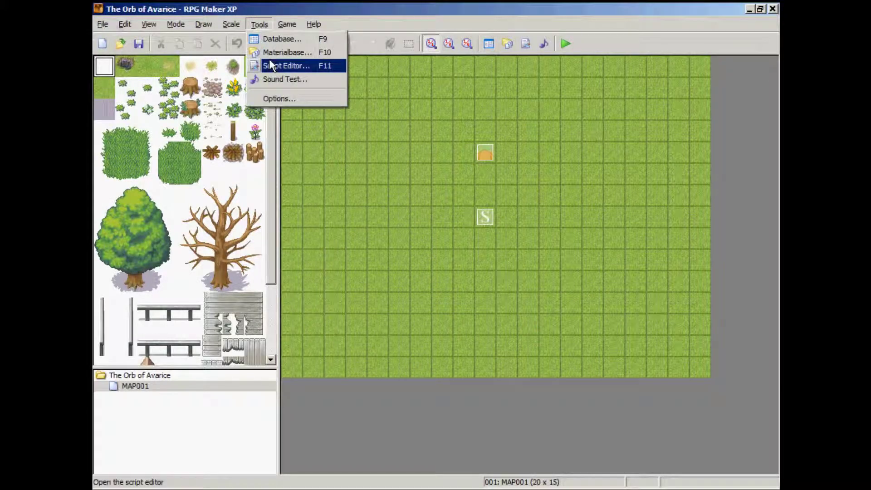
click(270, 56)
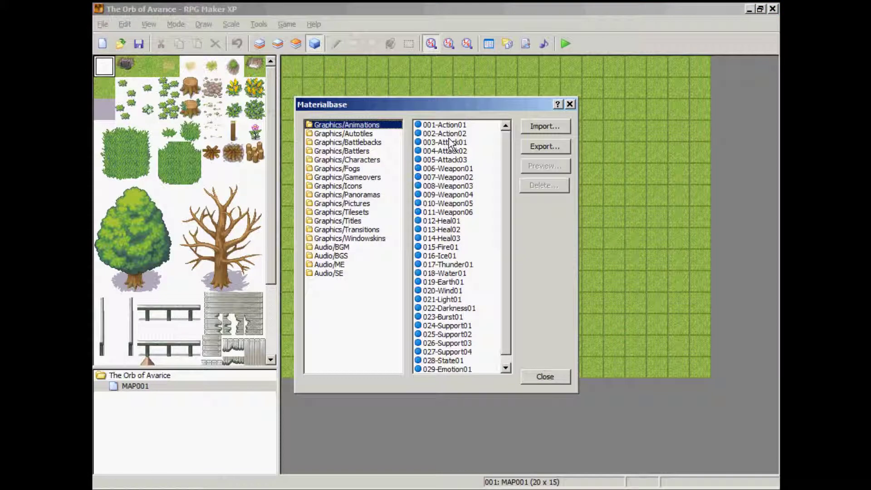
click(368, 159)
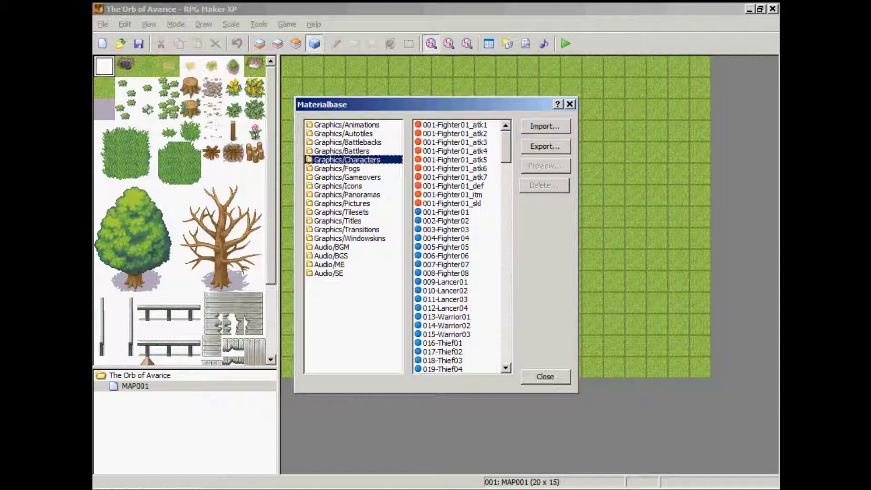
In the myproject folder, rename sword.png to 001-Fighter-01
key(alt+Tab)
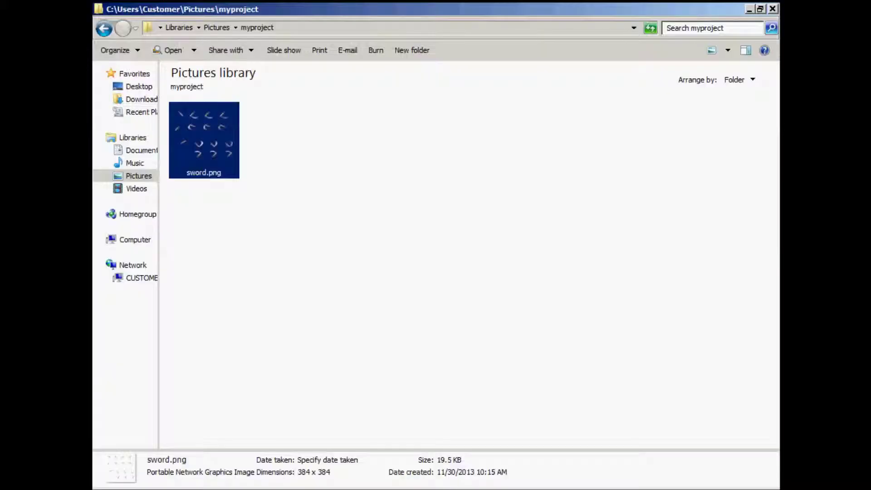
right_click(221, 190)
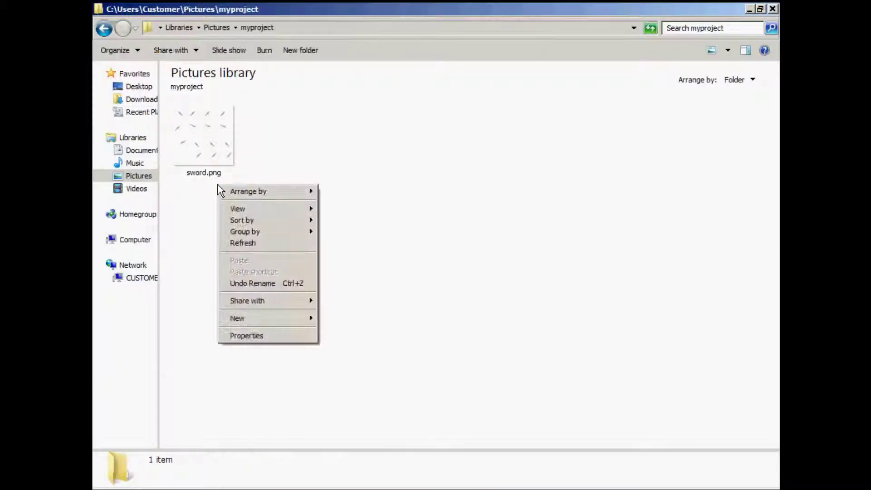
right_click(200, 172)
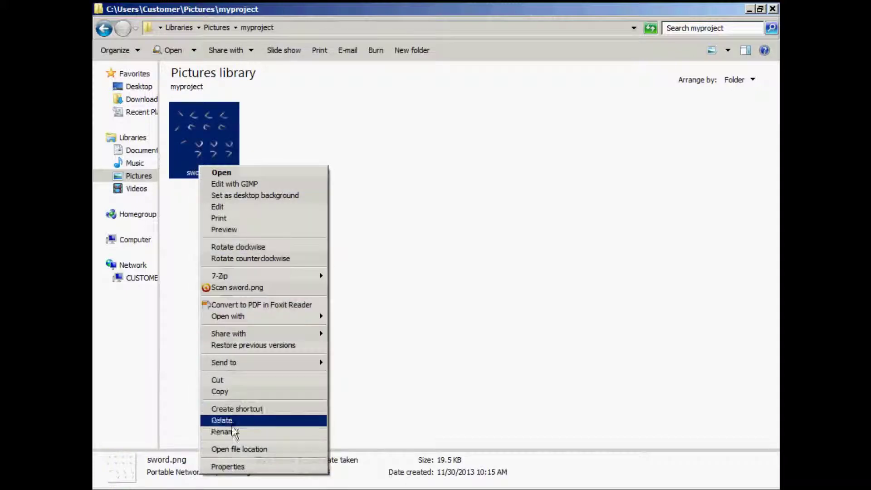
click(225, 431)
key(BackSpace)
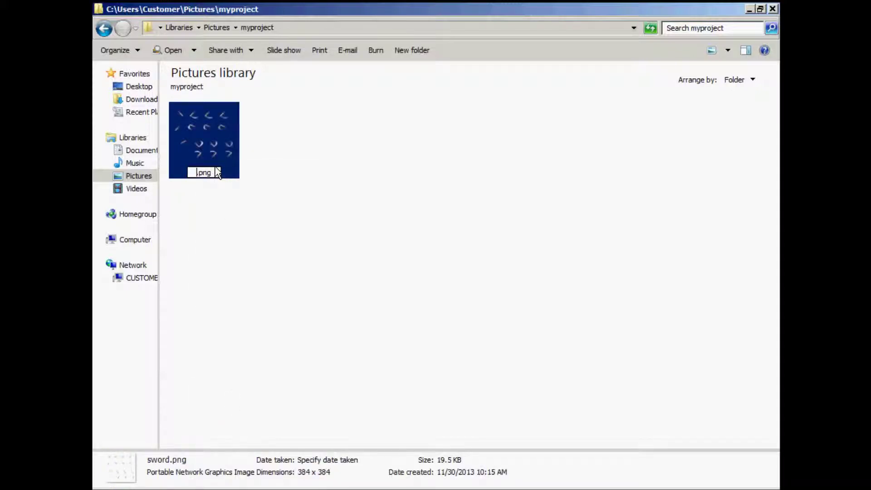
text(001-Fighter)
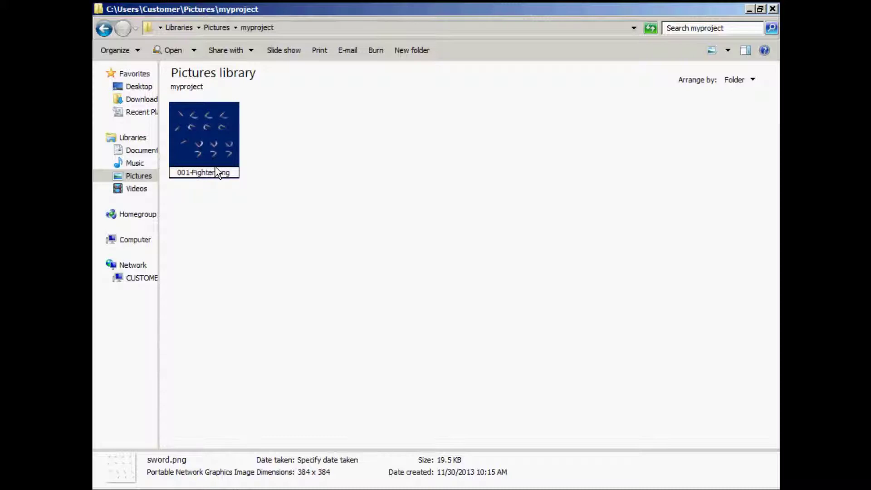
text(-01)
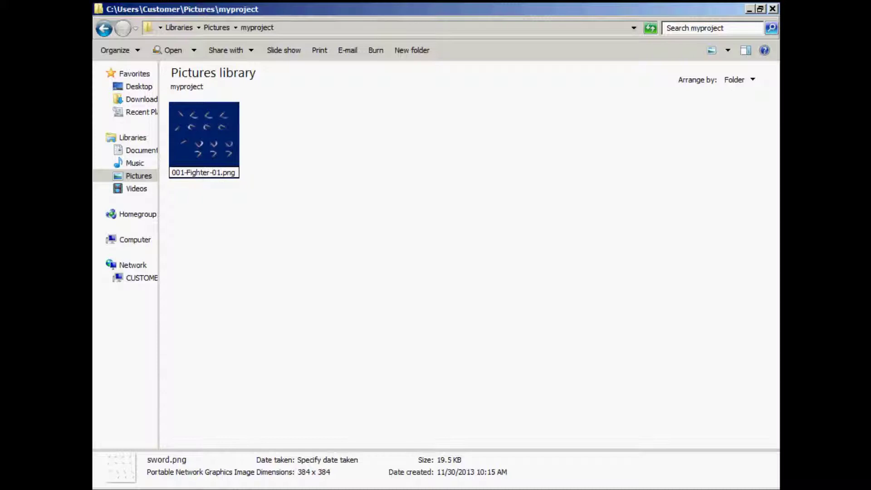
Correct the file name to 001-Fighter01_wpn_1.png, check the Blizz-ABS manual, and return to RPG Maker XP
click(338, 487)
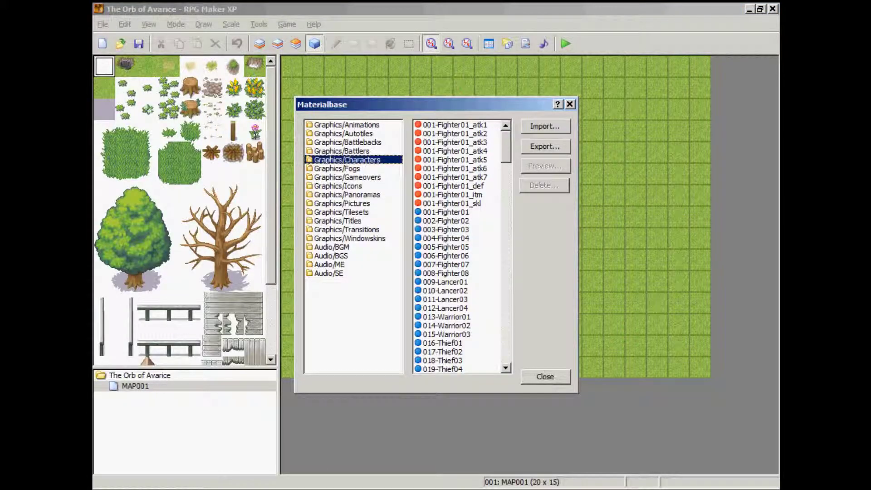
key(alt+Tab)
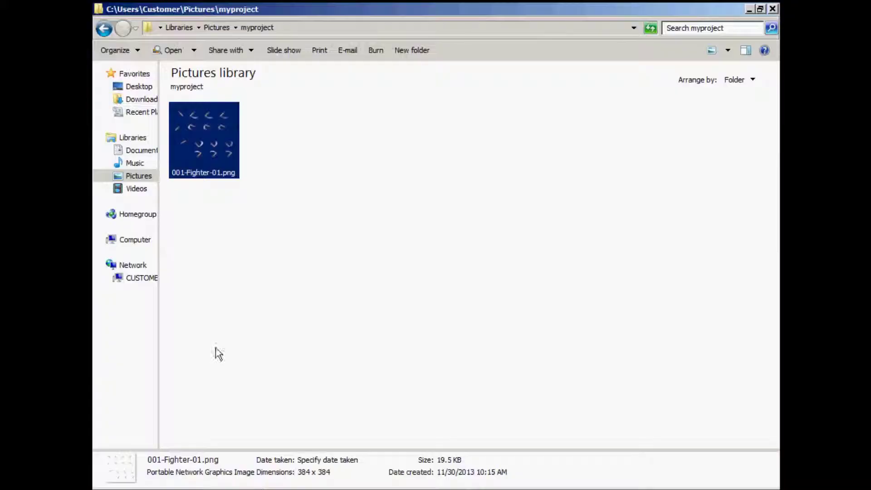
right_click(214, 173)
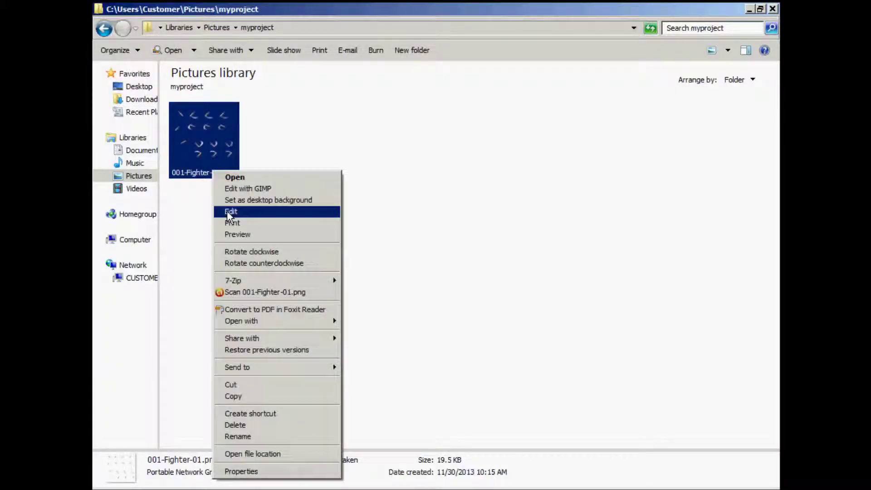
click(238, 437)
click(210, 173)
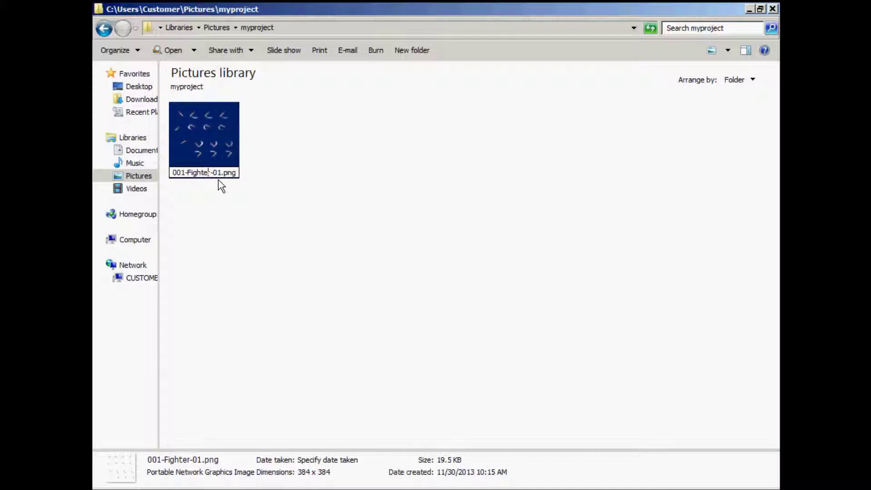
key(BackSpace)
text(_)
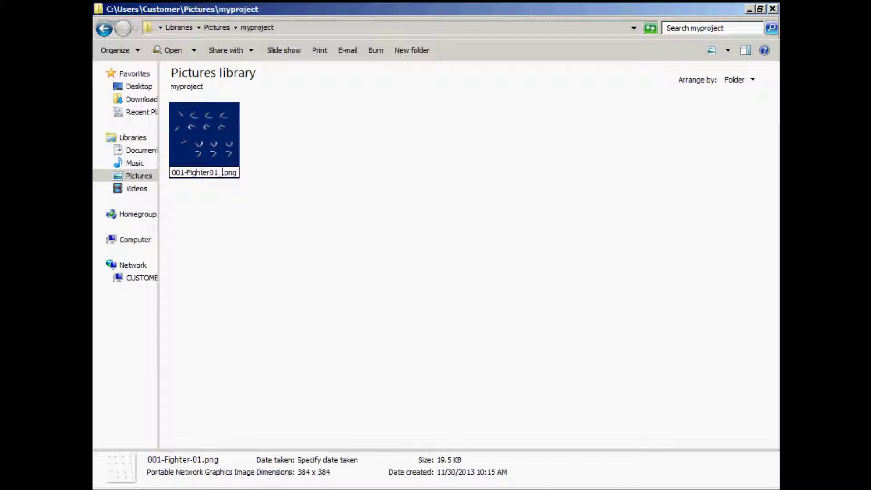
text(wpn)
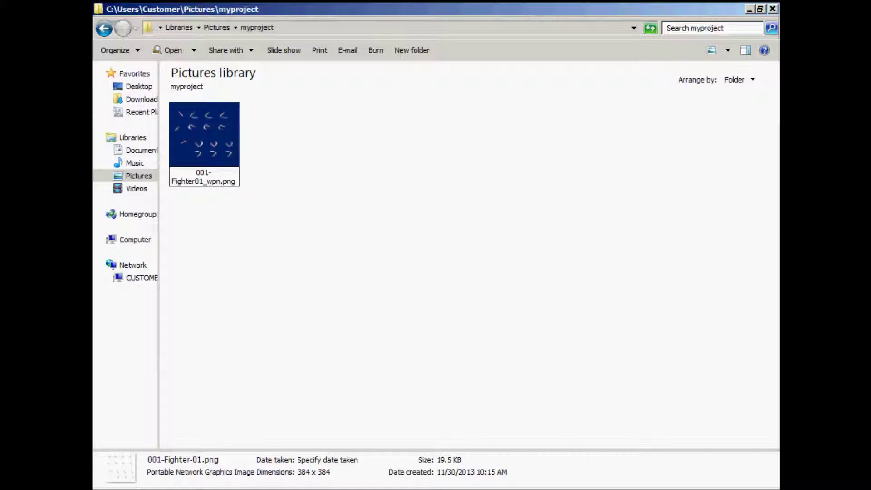
text(_)
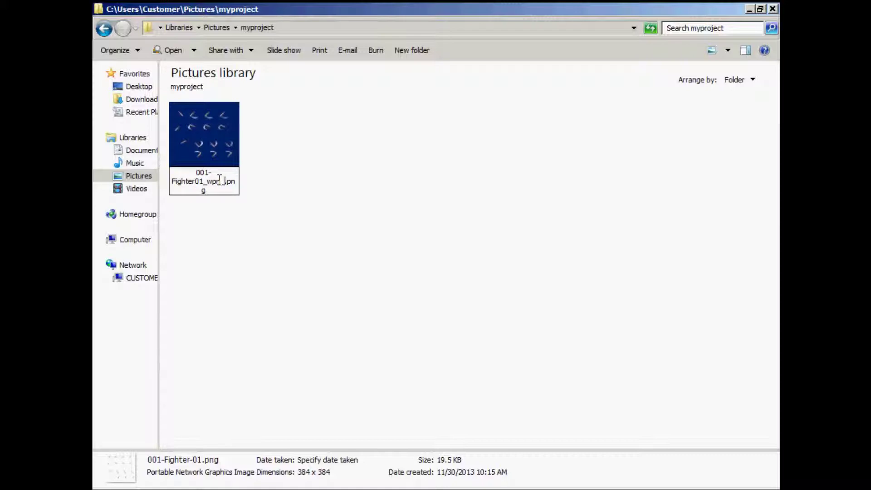
text(1)
click(253, 248)
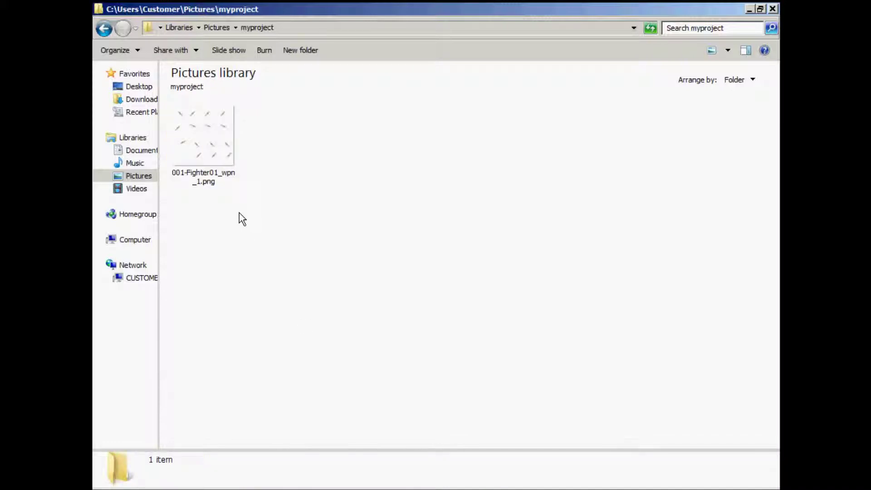
key(alt+Tab)
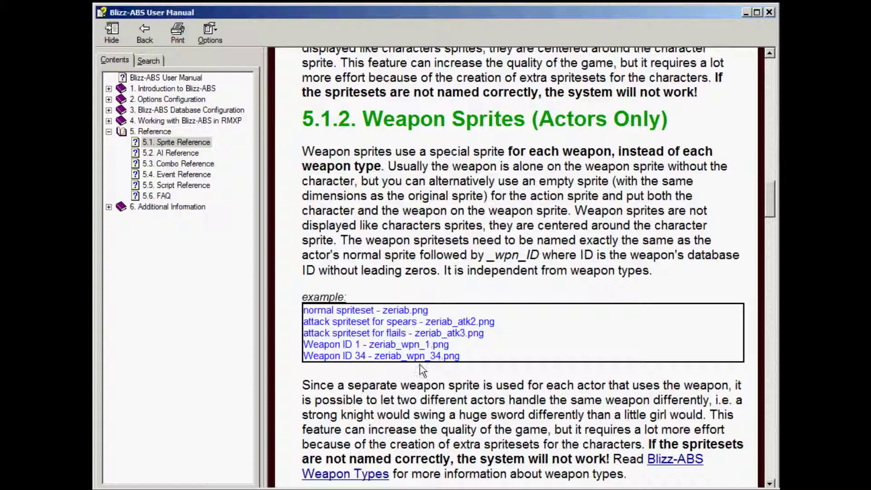
key(alt+Tab)
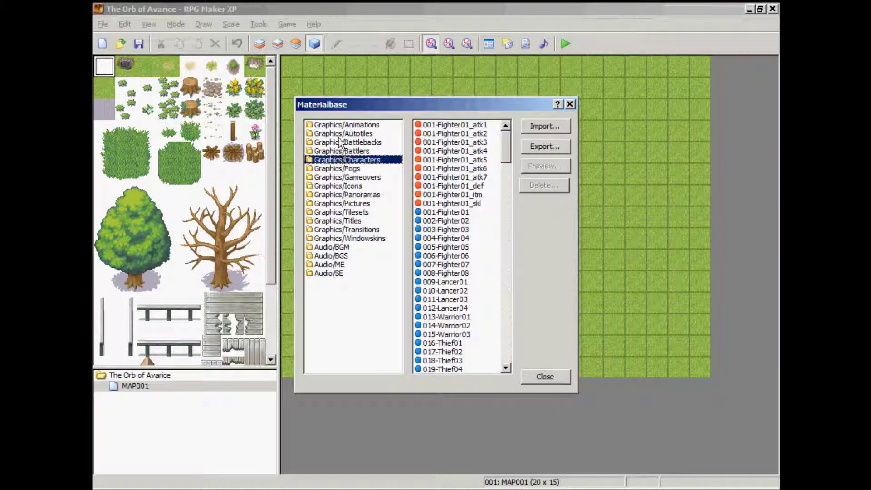
Import 001-Fighter01_wpn_1.png from the myproject folder into Graphics/Characters
click(340, 168)
click(343, 159)
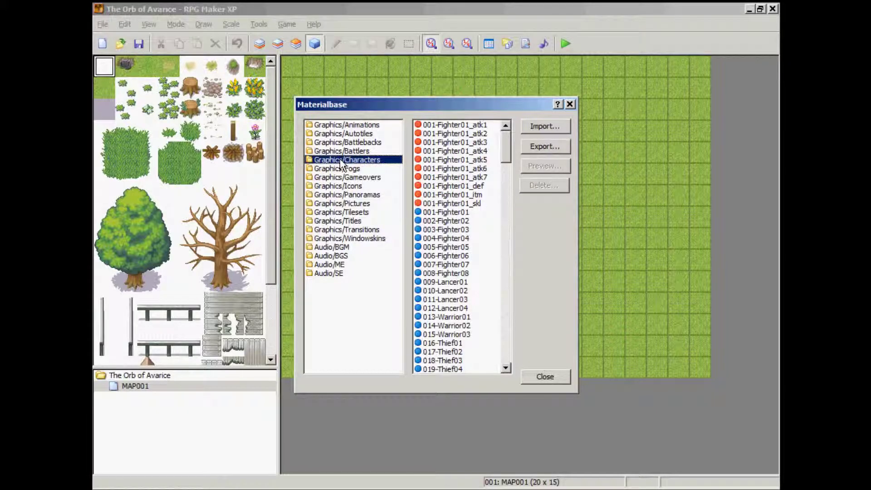
click(540, 127)
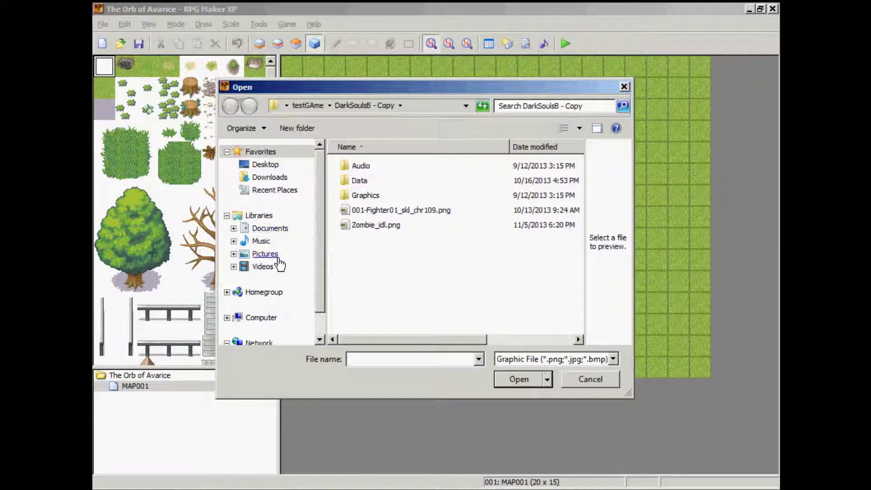
click(278, 257)
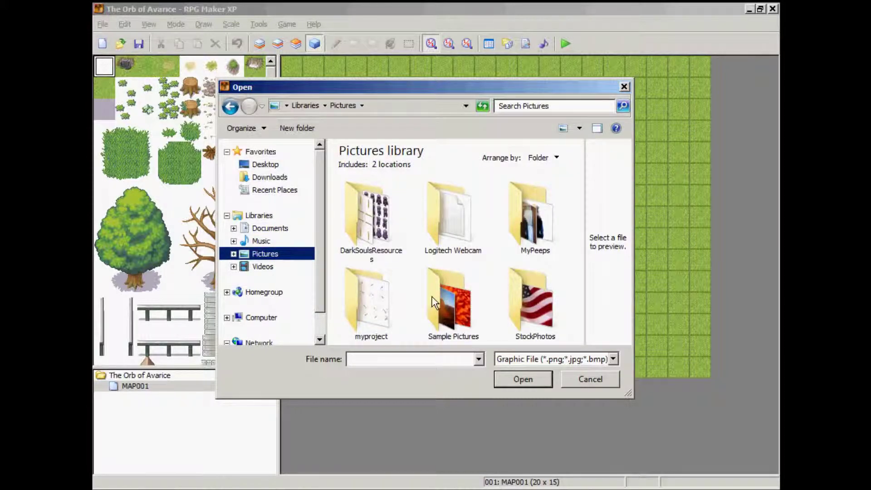
click(401, 270)
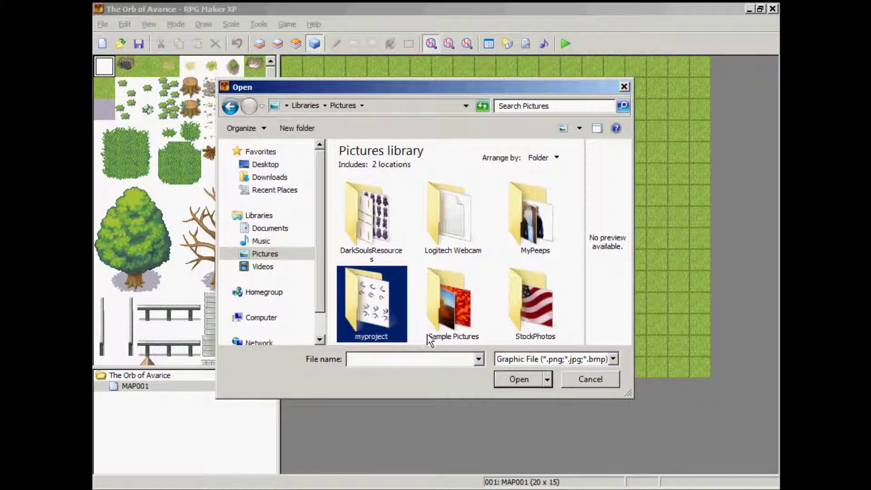
double_click(370, 313)
click(368, 207)
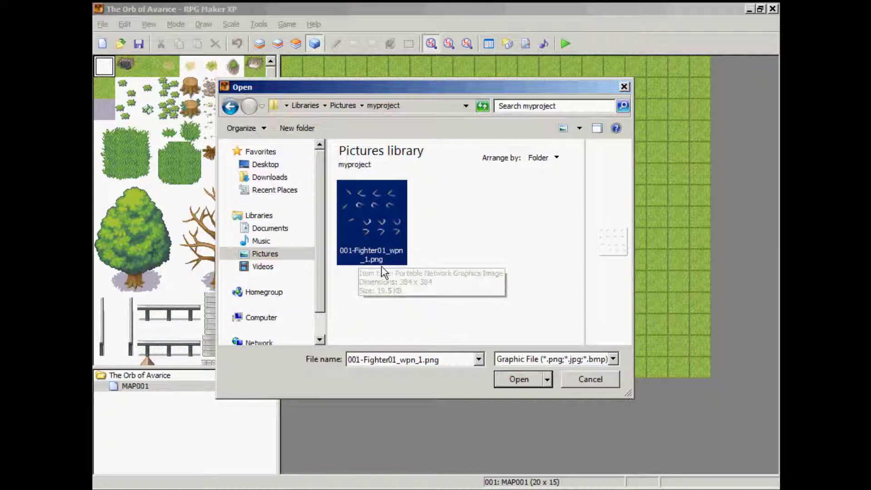
click(519, 379)
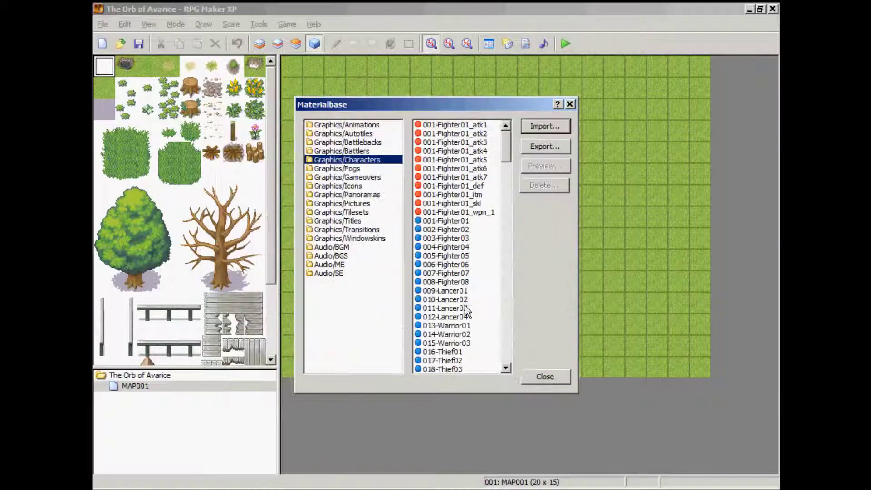
Preview the imported 001-Fighter01_wpn_1 graphic and close the Materialbase
double_click(479, 212)
click(541, 386)
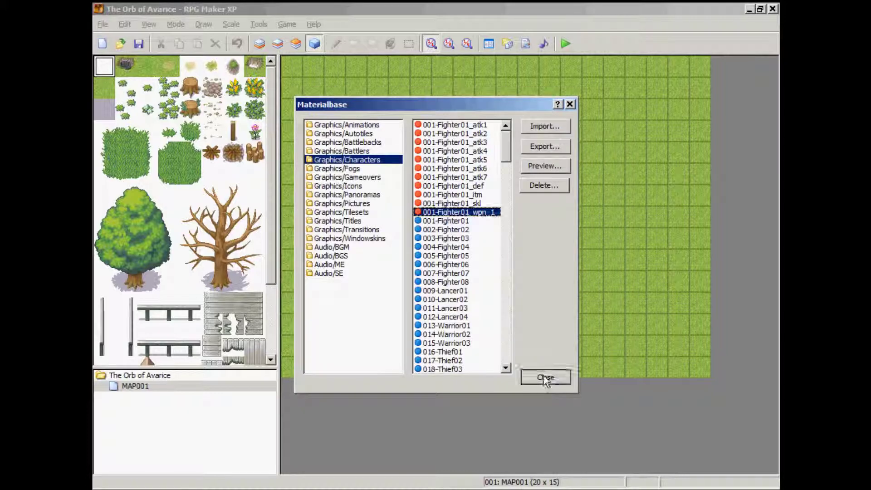
click(546, 377)
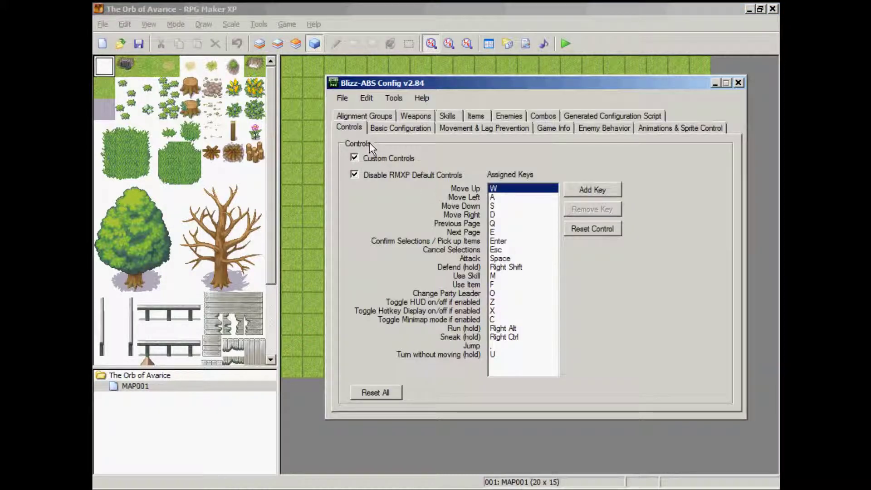
Load the saved ConfigSettings.sbc file into Blizz-ABS Config
click(348, 103)
click(356, 112)
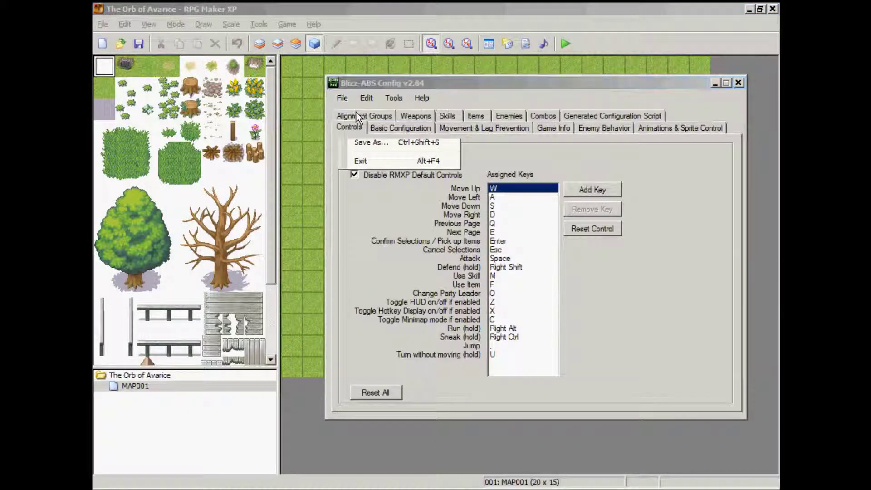
click(493, 237)
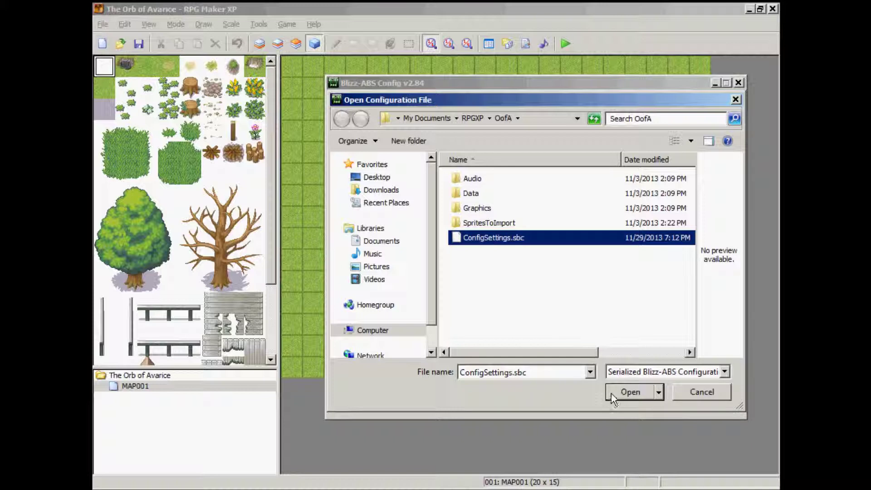
click(629, 393)
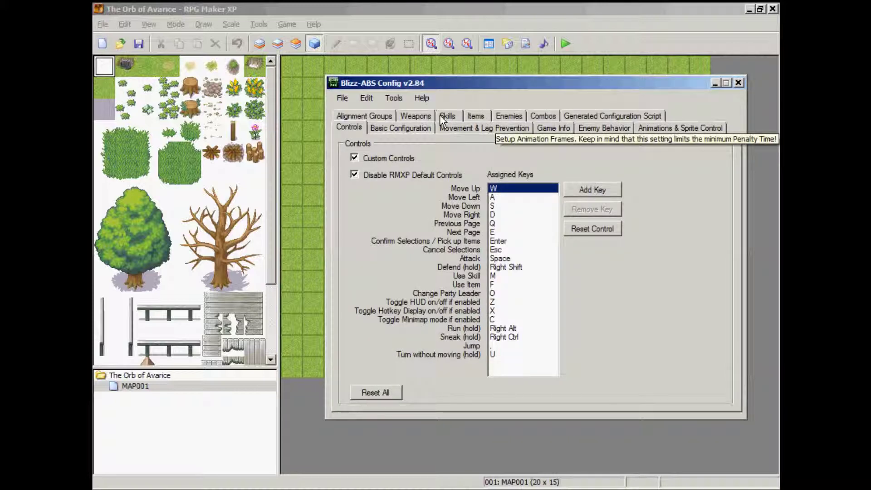
Enable Actor Action Sprites and Actor Weapon Sprites under Animations & Sprite Control
click(689, 131)
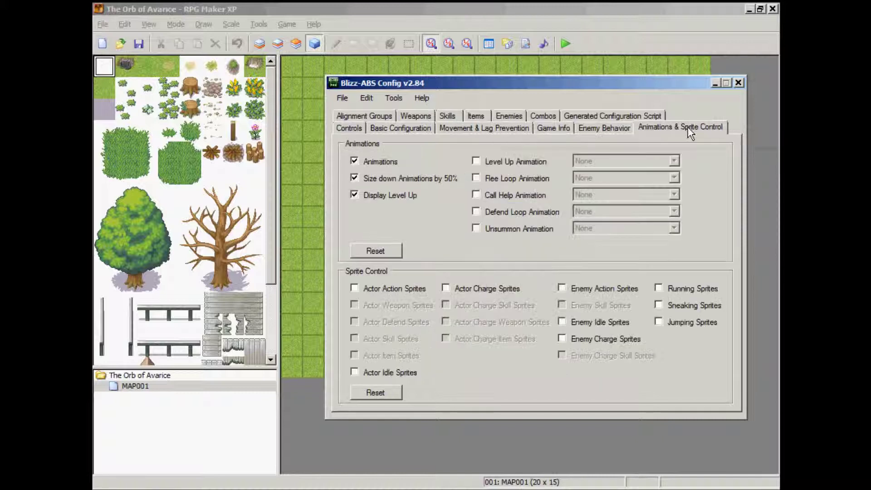
click(355, 289)
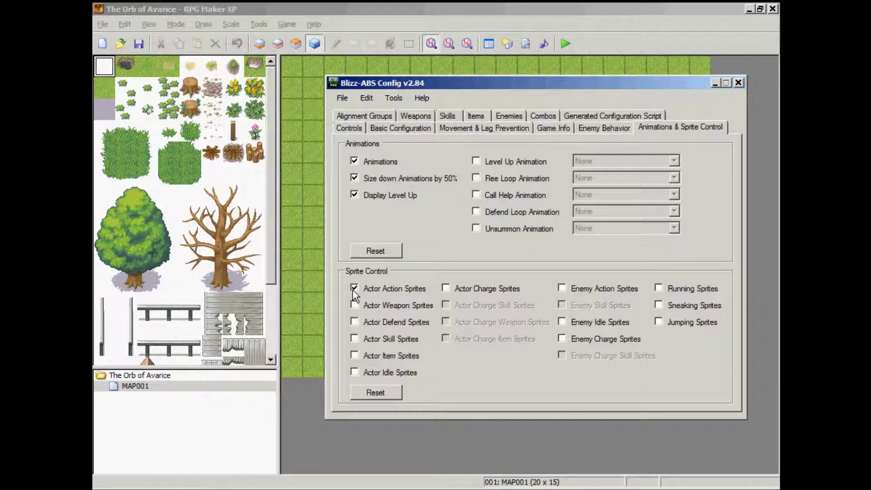
click(354, 305)
Generate the Blizz-ABS configuration script and copy it to the clipboard
click(343, 97)
key(Escape)
click(394, 98)
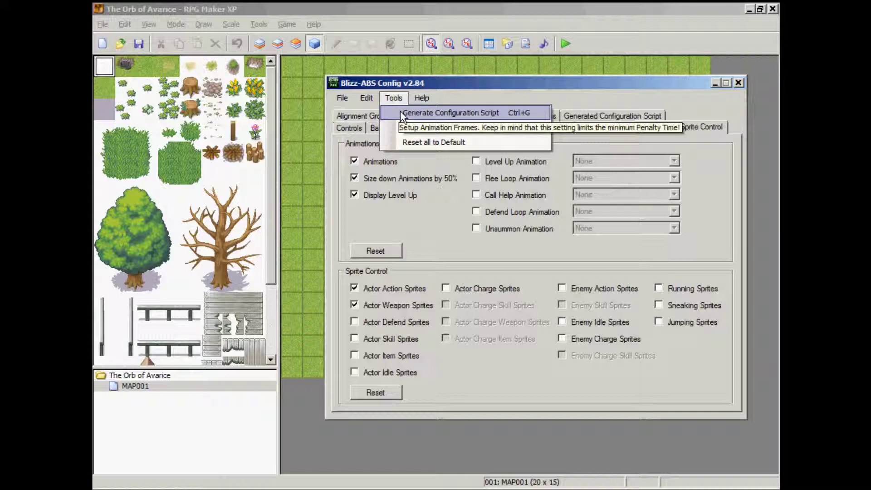
click(400, 112)
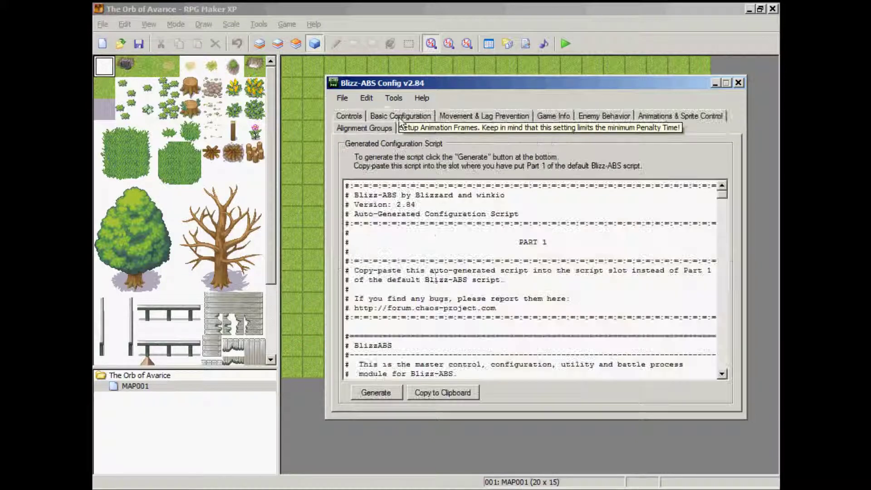
click(448, 390)
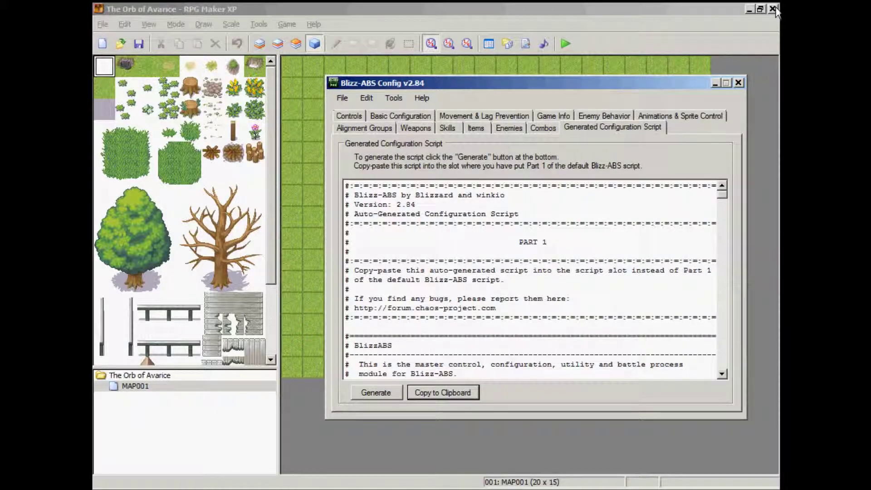
In the Script Editor, replace the Blizz1 script's contents with the copied configuration and apply it
click(715, 84)
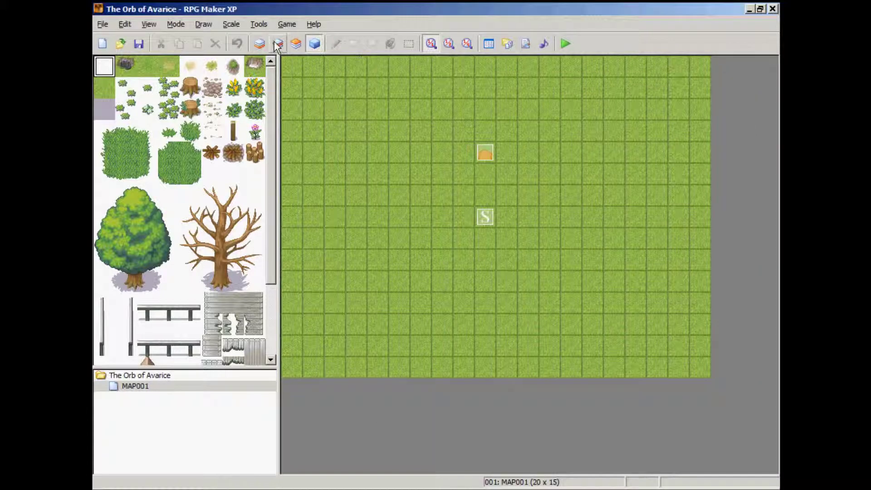
click(258, 24)
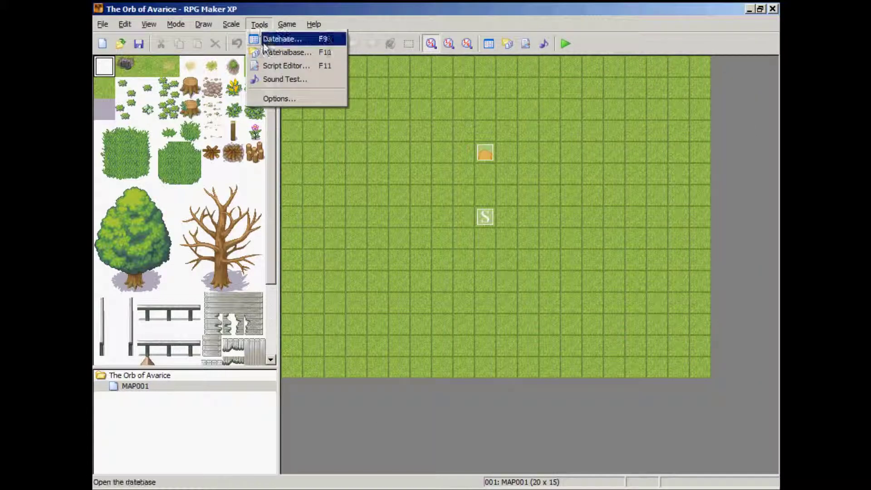
click(273, 65)
drag(270, 193, 272, 403)
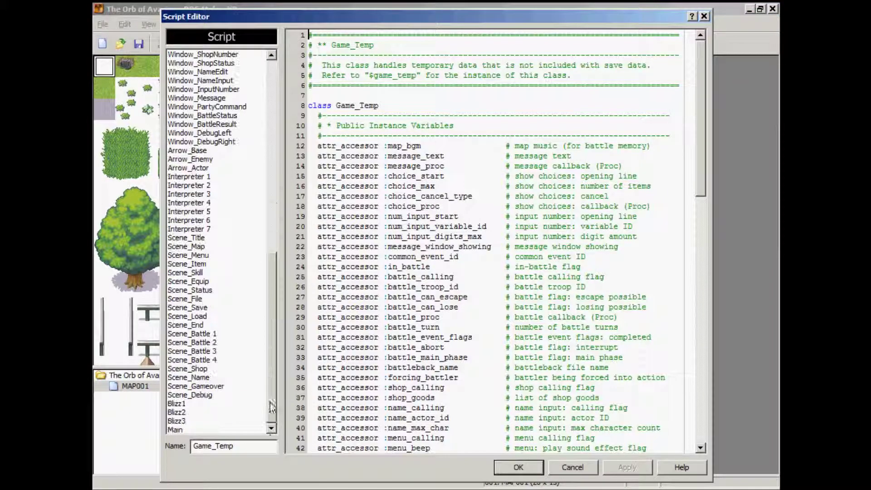
click(177, 403)
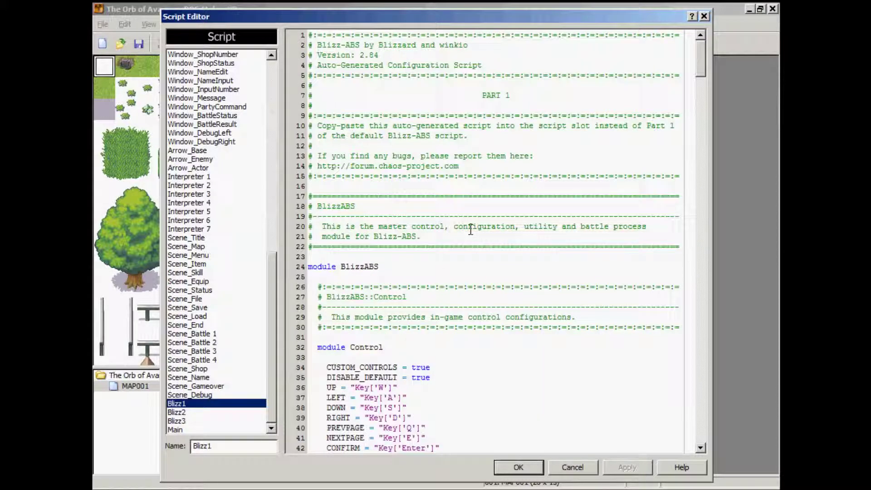
key(ctrl+a)
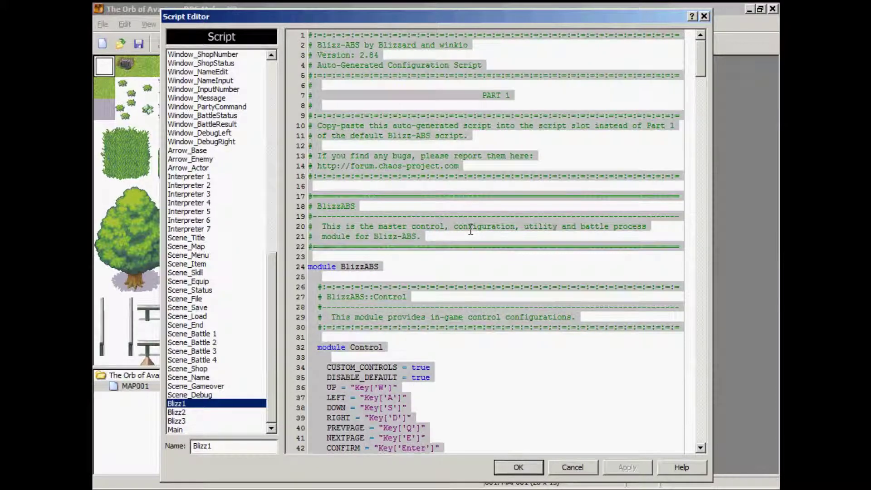
key(ctrl+v)
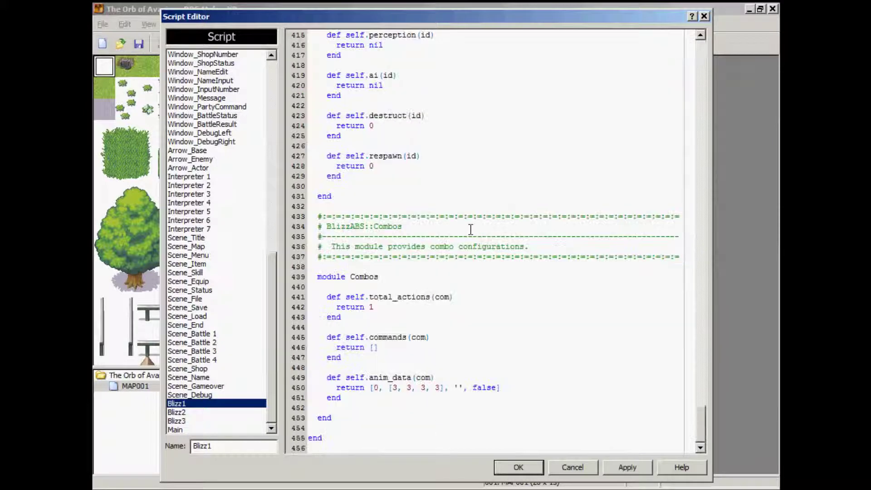
click(639, 472)
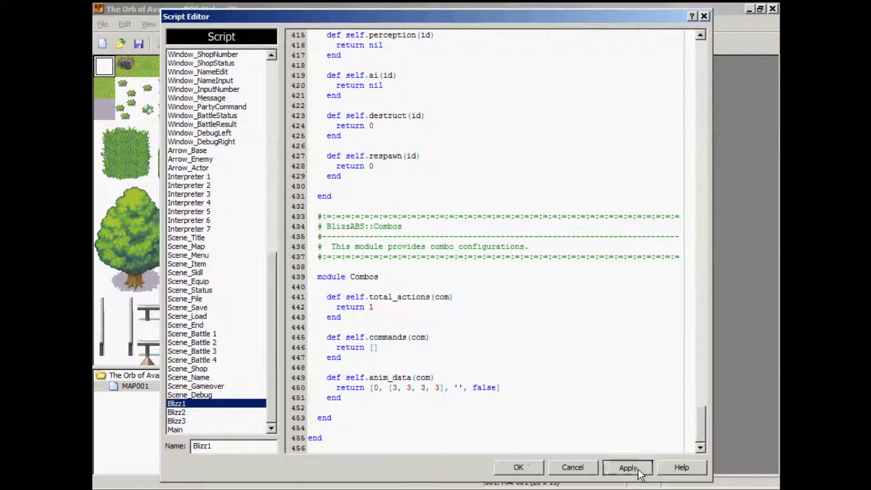
click(518, 468)
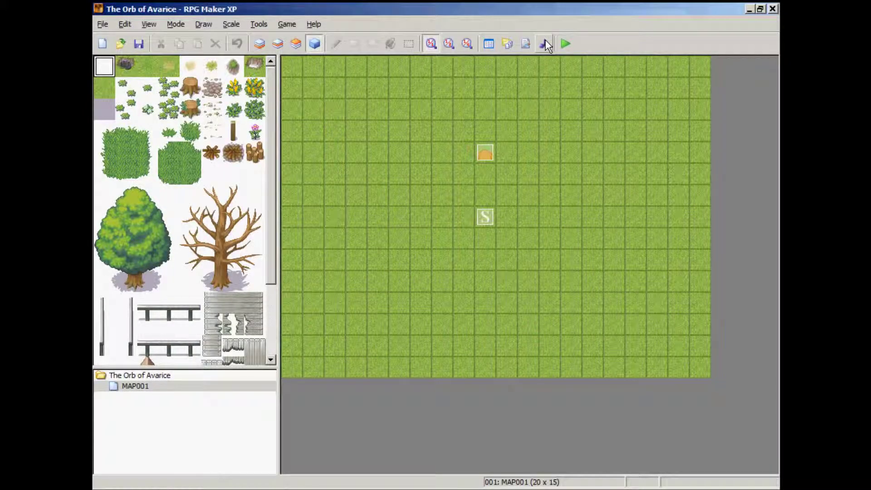
Save the project, launch a playtest, and start a New Game
click(565, 44)
click(391, 278)
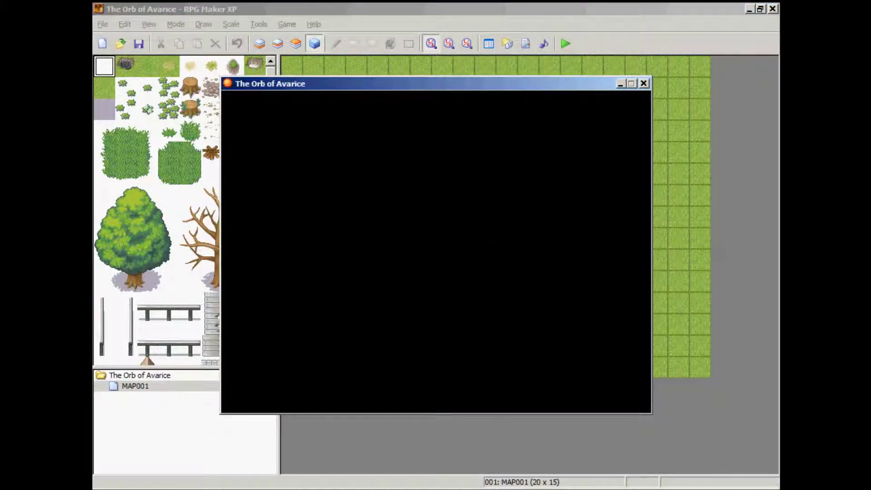
key(Return)
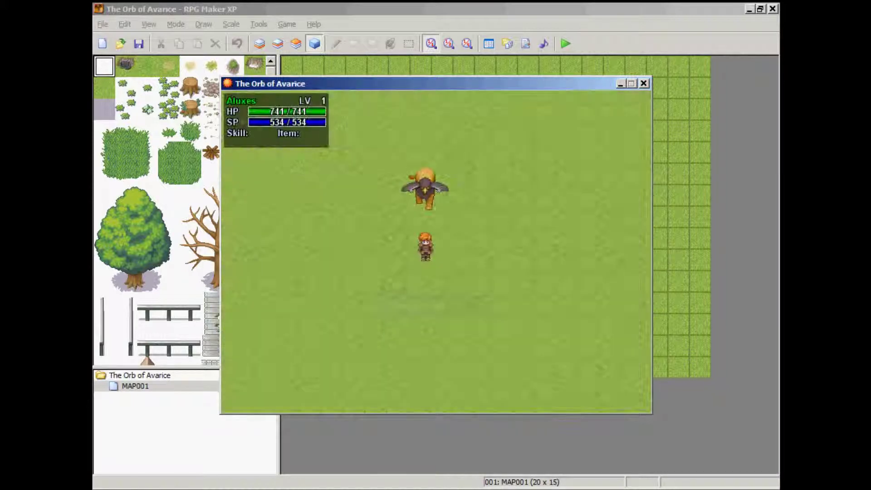
Walk the hero to the lion, strike it with the sword, then close the game window
key(Left)
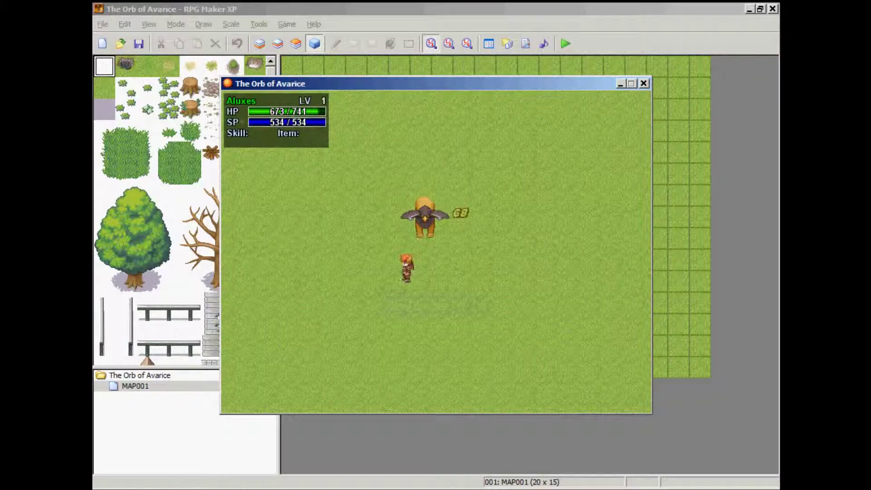
key(Up)
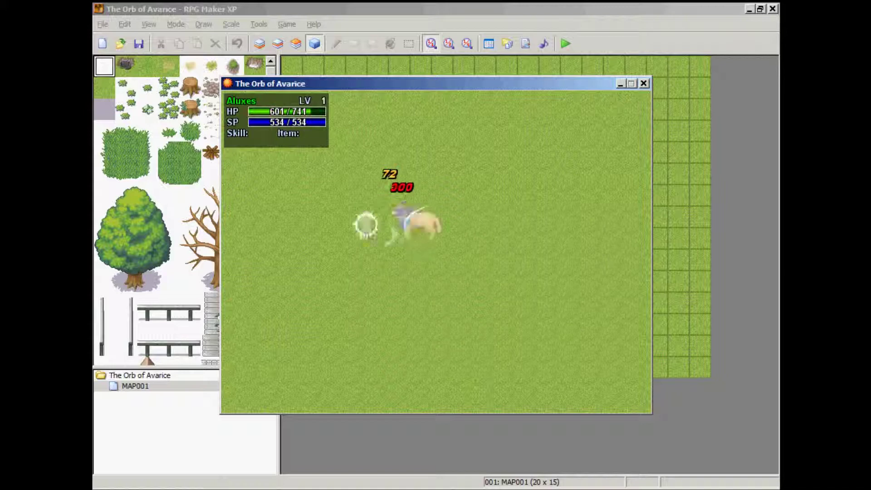
key(a)
key(Right)
key(Right)
key(Down)
key(a)
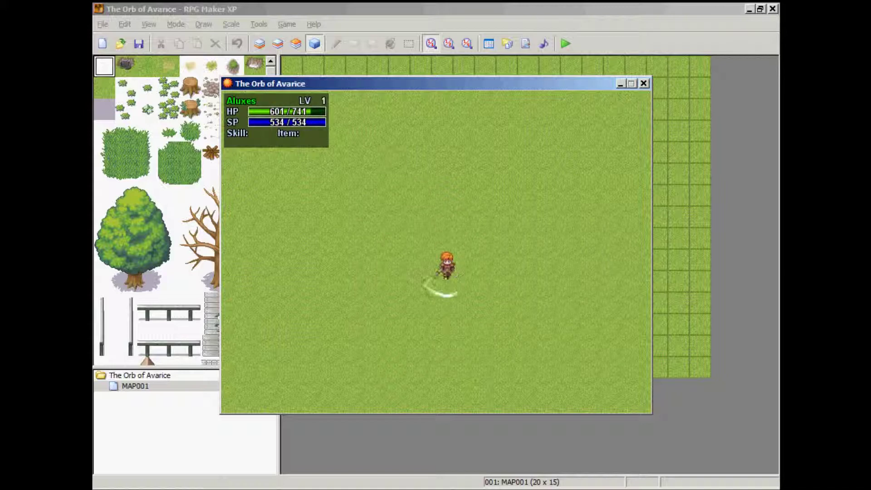
click(644, 84)
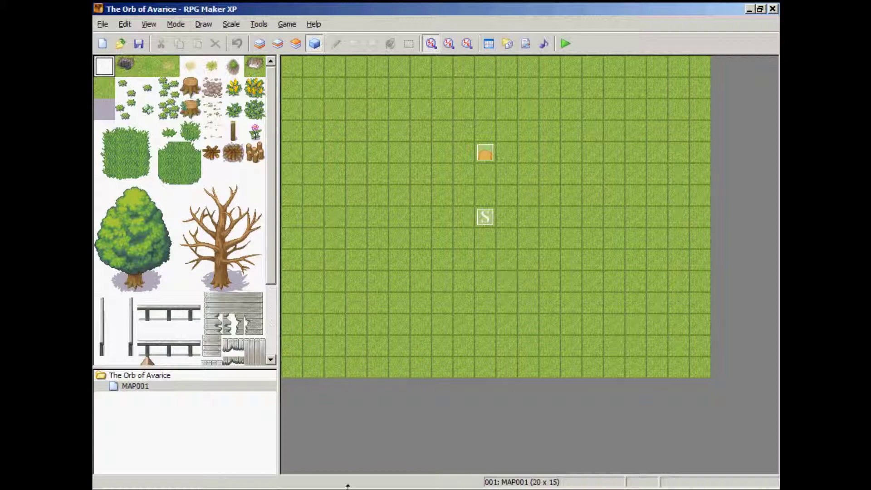